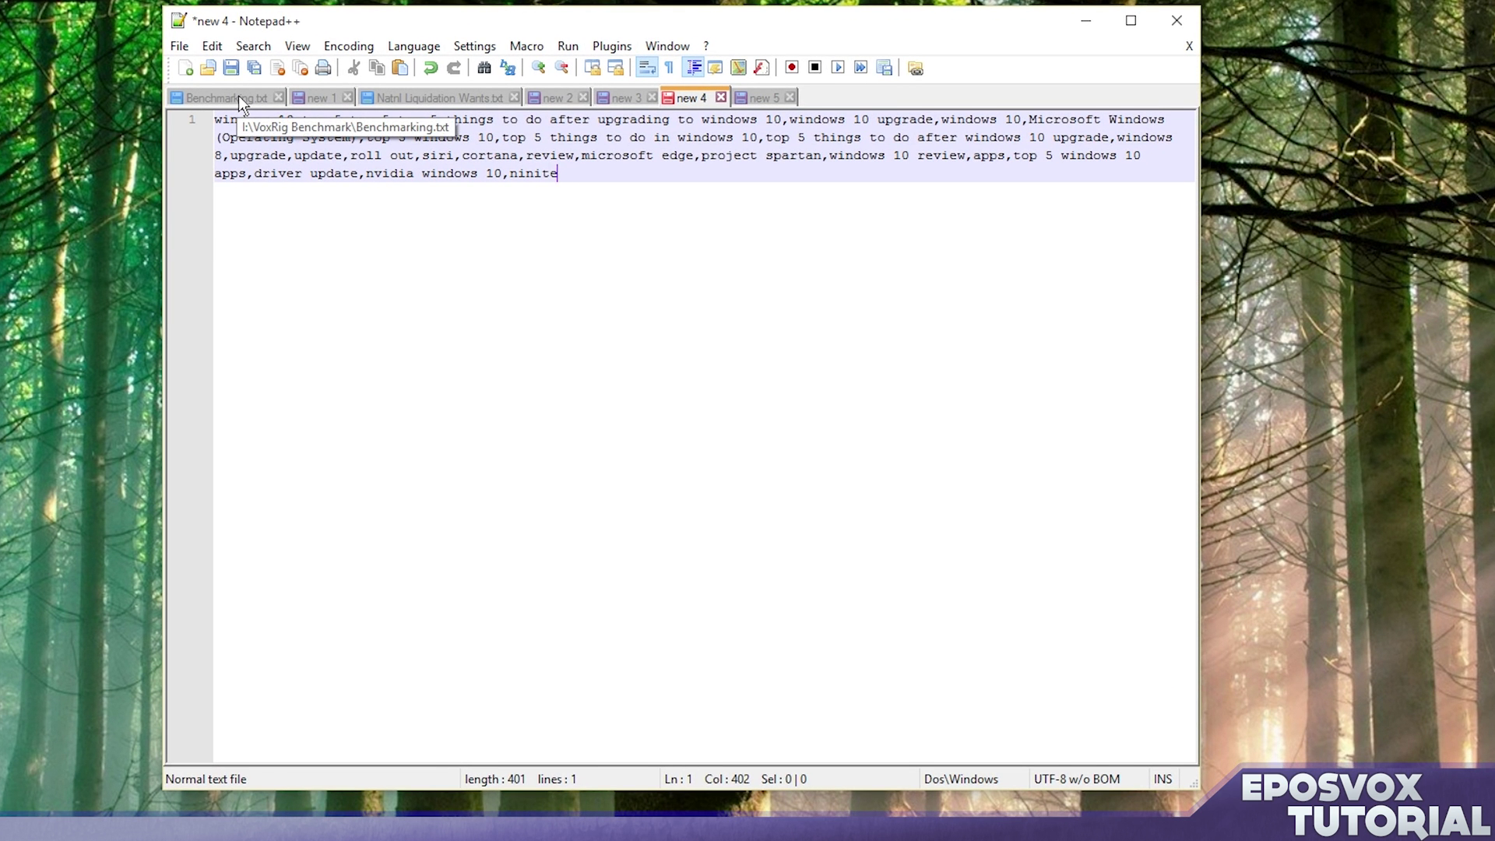
# Type test text and a stray link tag below the keywords, then erase it all.
pyautogui.press('Return')
pyautogui.press('Return')
pyautogui.press('Return')
pyautogui.press('Return')
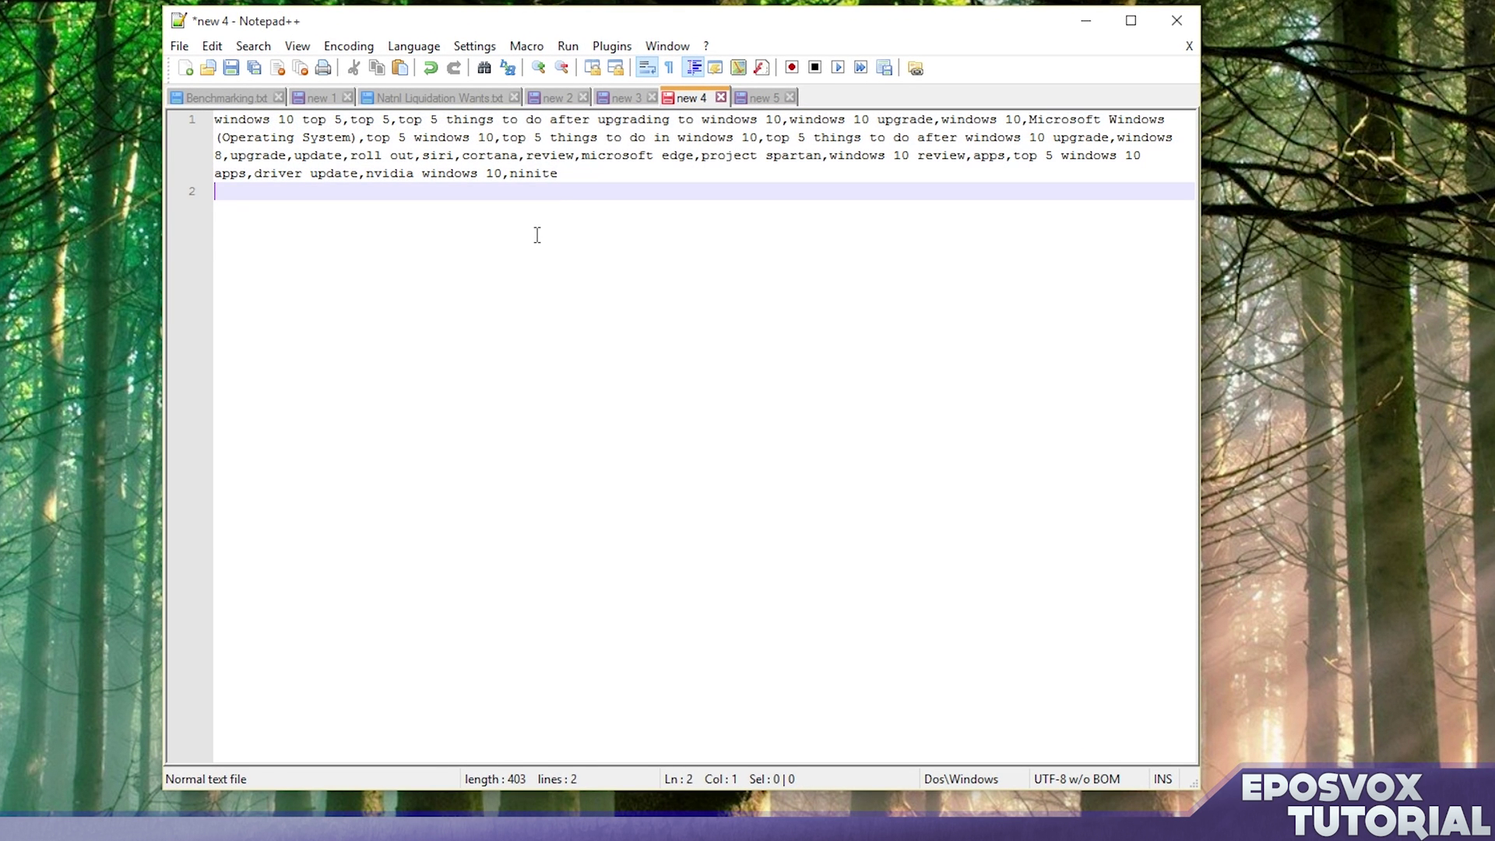
pyautogui.write('fast')
pyautogui.press('BackSpace')
pyautogui.press('BackSpace')
pyautogui.press('BackSpace')
pyautogui.press('BackSpace')
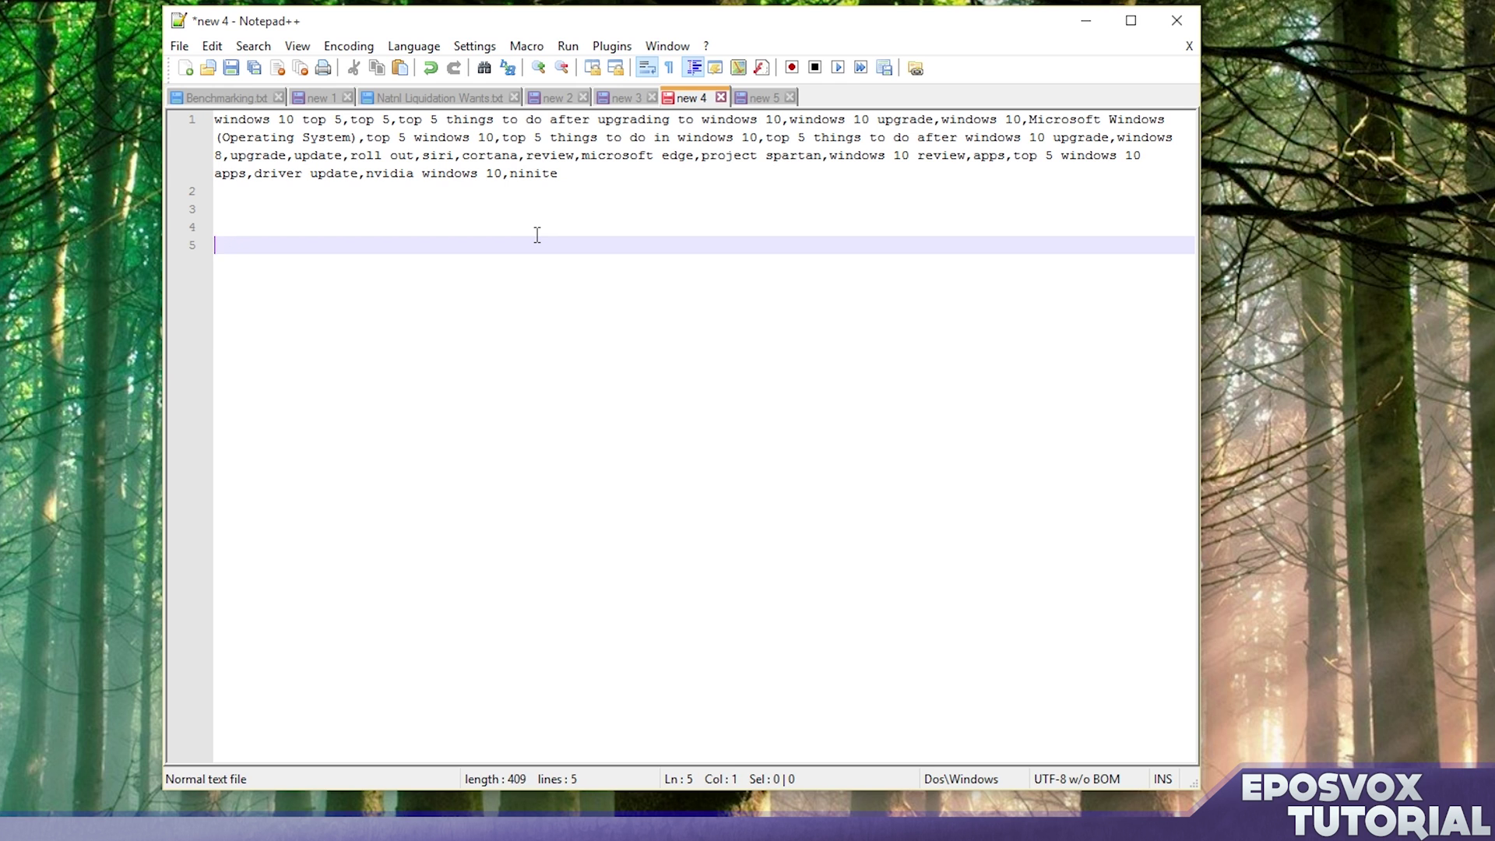
pyautogui.write('<a href="sdfikojnsfgdiongf>')
pyautogui.press('Return')
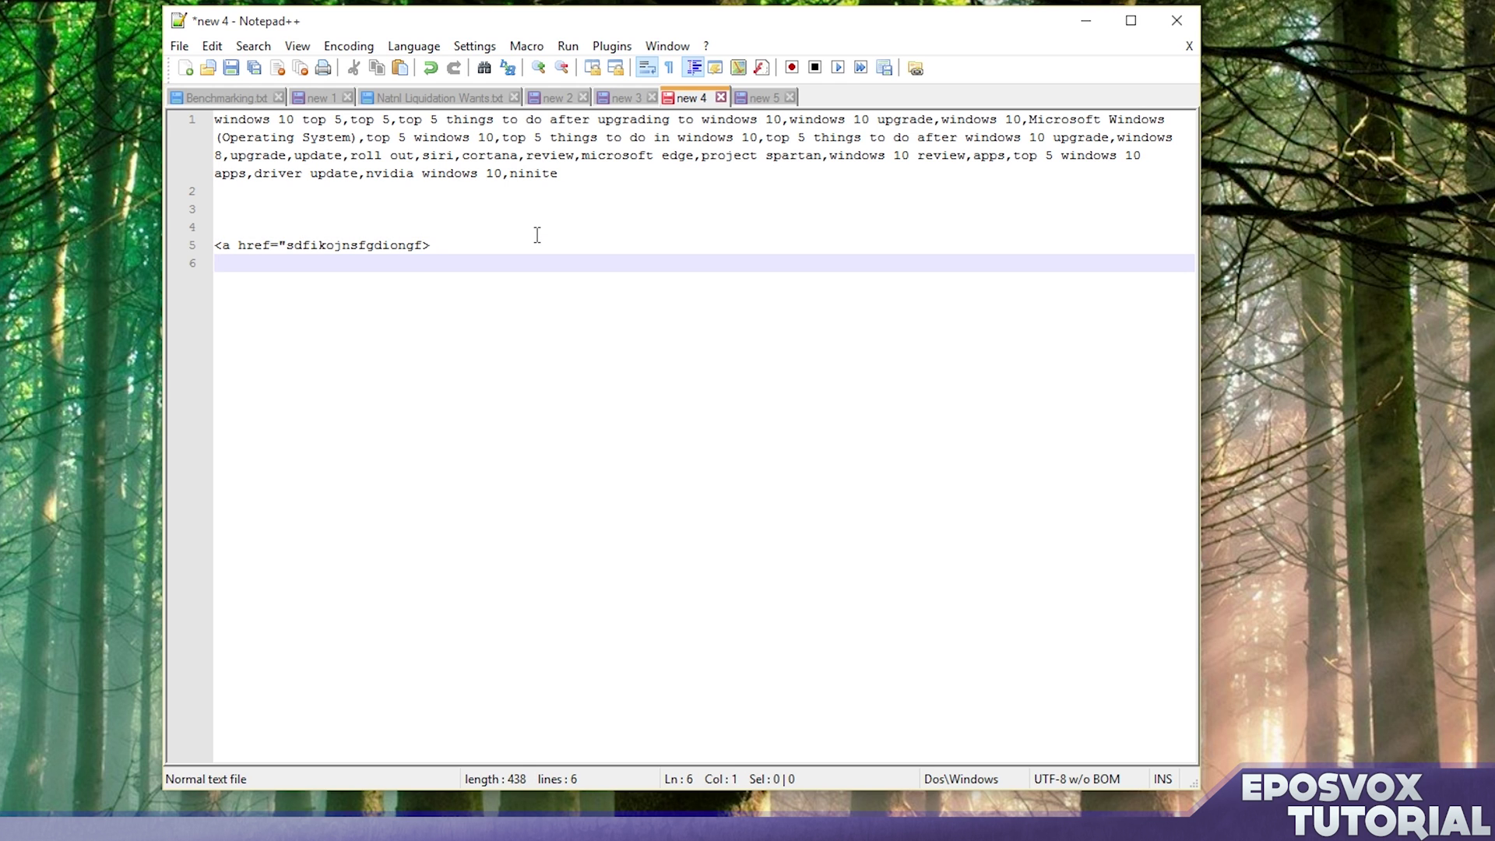
pyautogui.press('BackSpace')
pyautogui.press('BackSpace')
pyautogui.press('BackSpace')
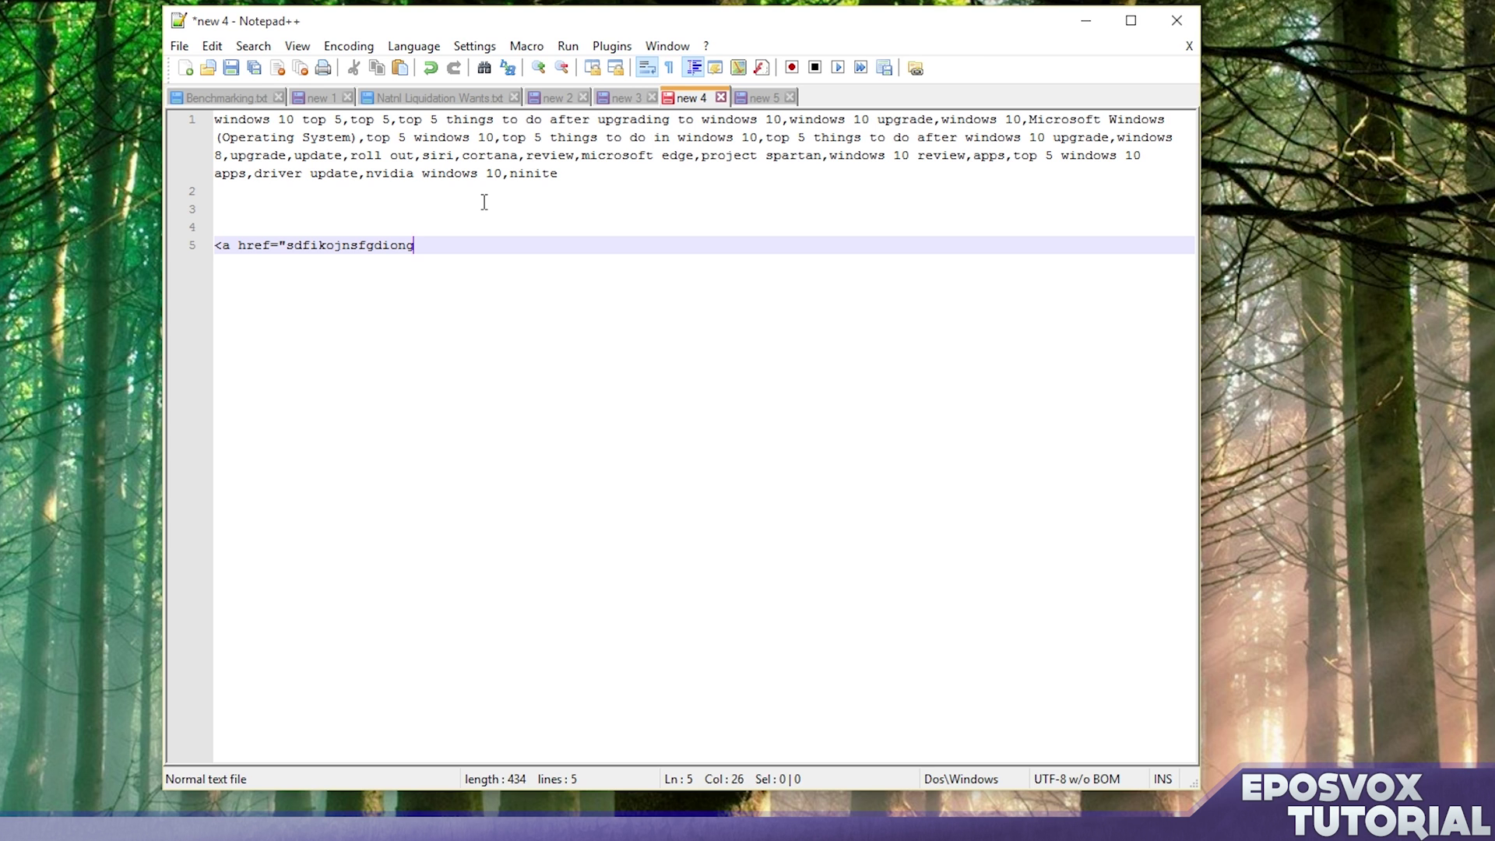
pyautogui.press('BackSpace')
pyautogui.press('BackSpace')
pyautogui.press('BackSpace')
pyautogui.press('BackSpace')
pyautogui.press('BackSpace')
pyautogui.press('BackSpace')
pyautogui.press('BackSpace')
pyautogui.press('BackSpace')
pyautogui.press('BackSpace')
pyautogui.press('BackSpace')
pyautogui.press('BackSpace')
pyautogui.press('BackSpace')
pyautogui.press('BackSpace')
pyautogui.press('BackSpace')
pyautogui.press('BackSpace')
pyautogui.press('BackSpace')
pyautogui.press('BackSpace')
pyautogui.press('BackSpace')
pyautogui.press('BackSpace')
pyautogui.press('BackSpace')
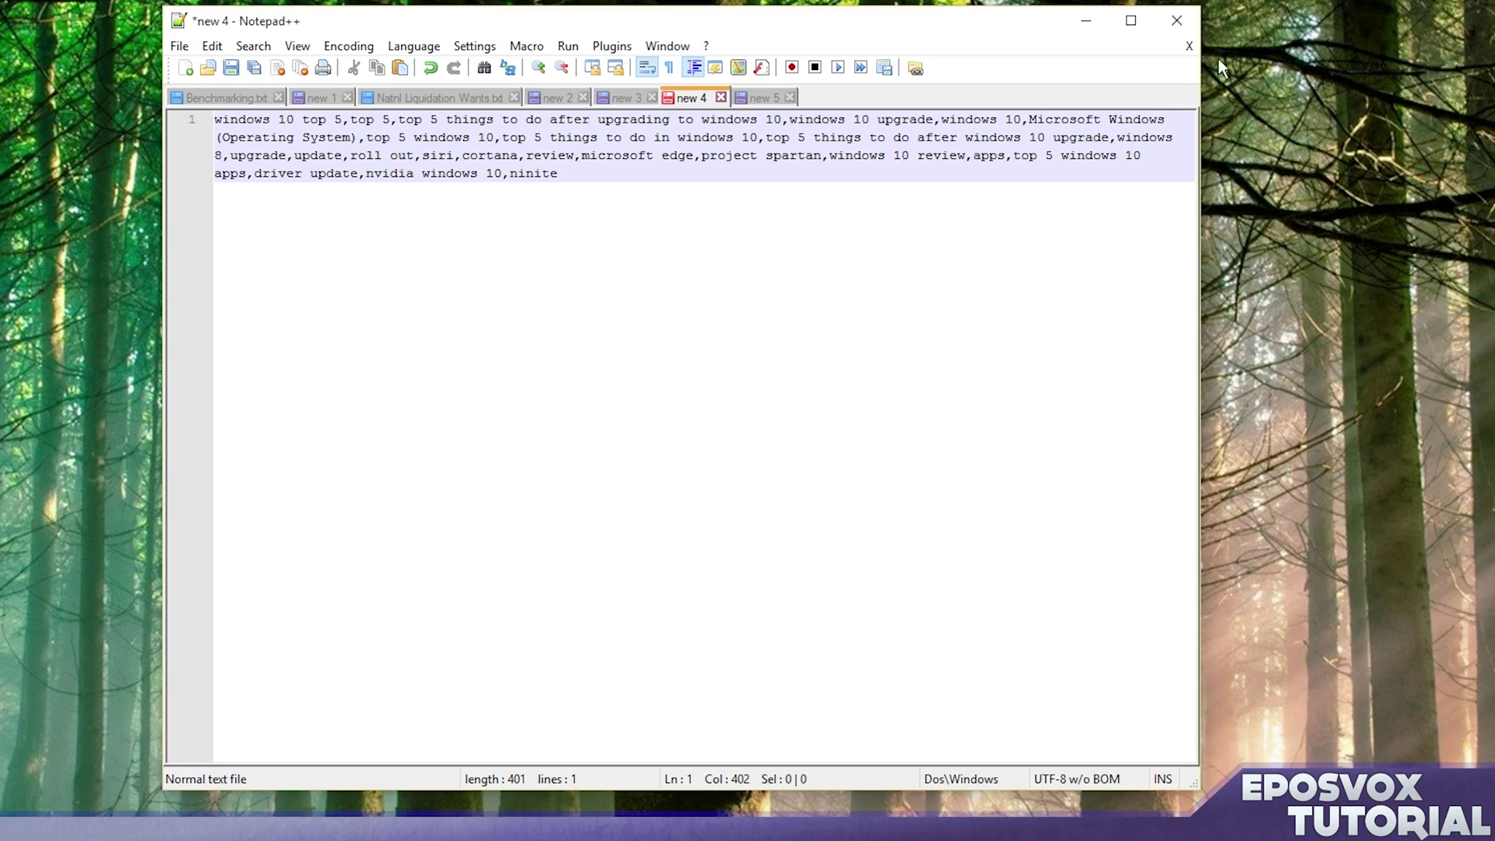
# Close the editor, select all in new 4, and cycle through the new 3, new 2 and new 4 tabs.
pyautogui.moveTo(755, 184); pyautogui.dragTo(397, 120)
pyautogui.click(805, 271)
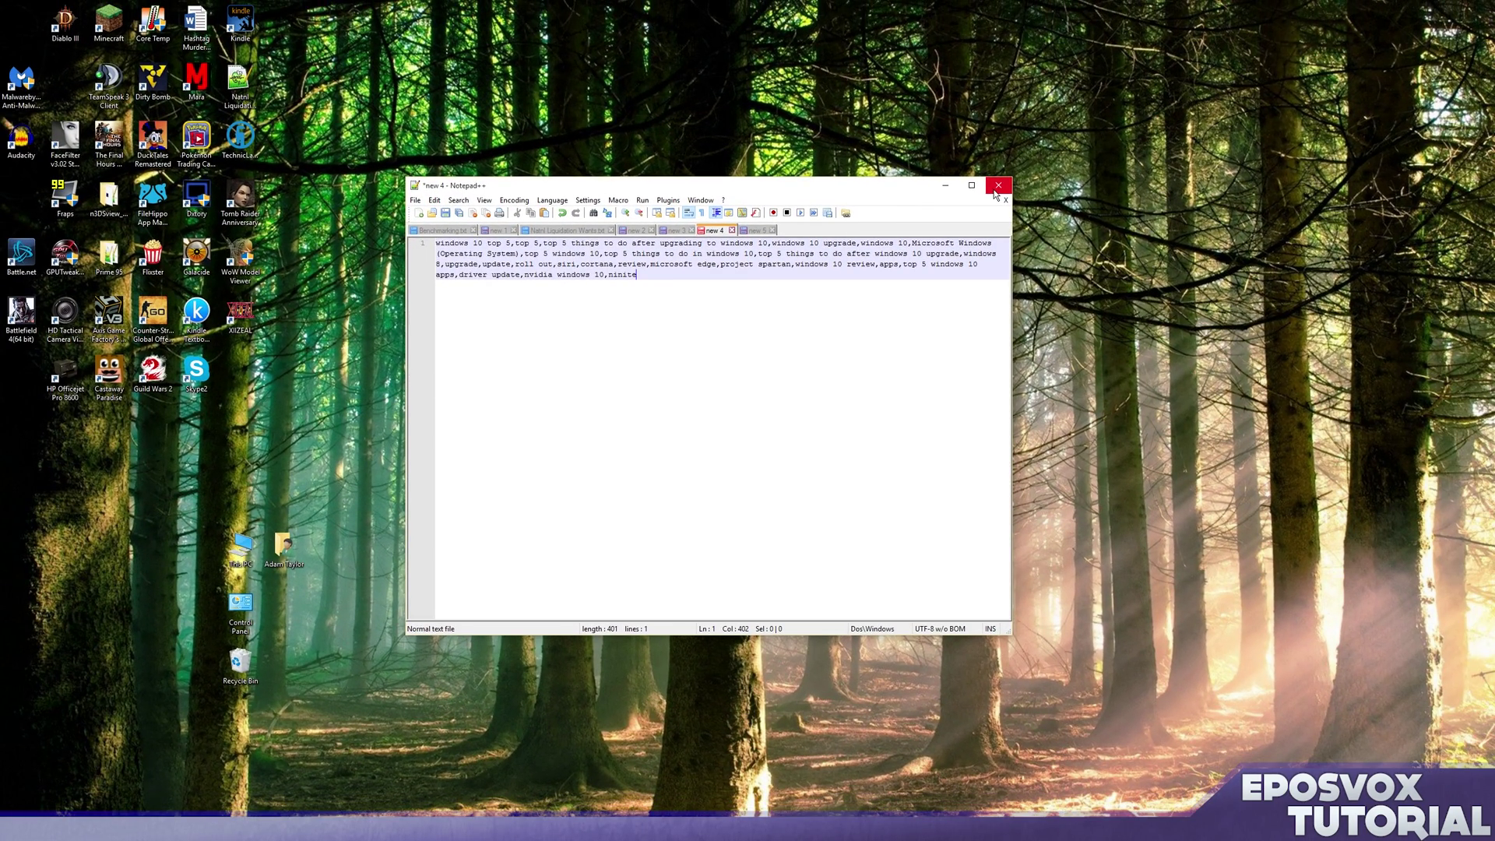
pyautogui.click(998, 186)
pyautogui.hotkey('ctrl', 'a')
pyautogui.click(667, 233)
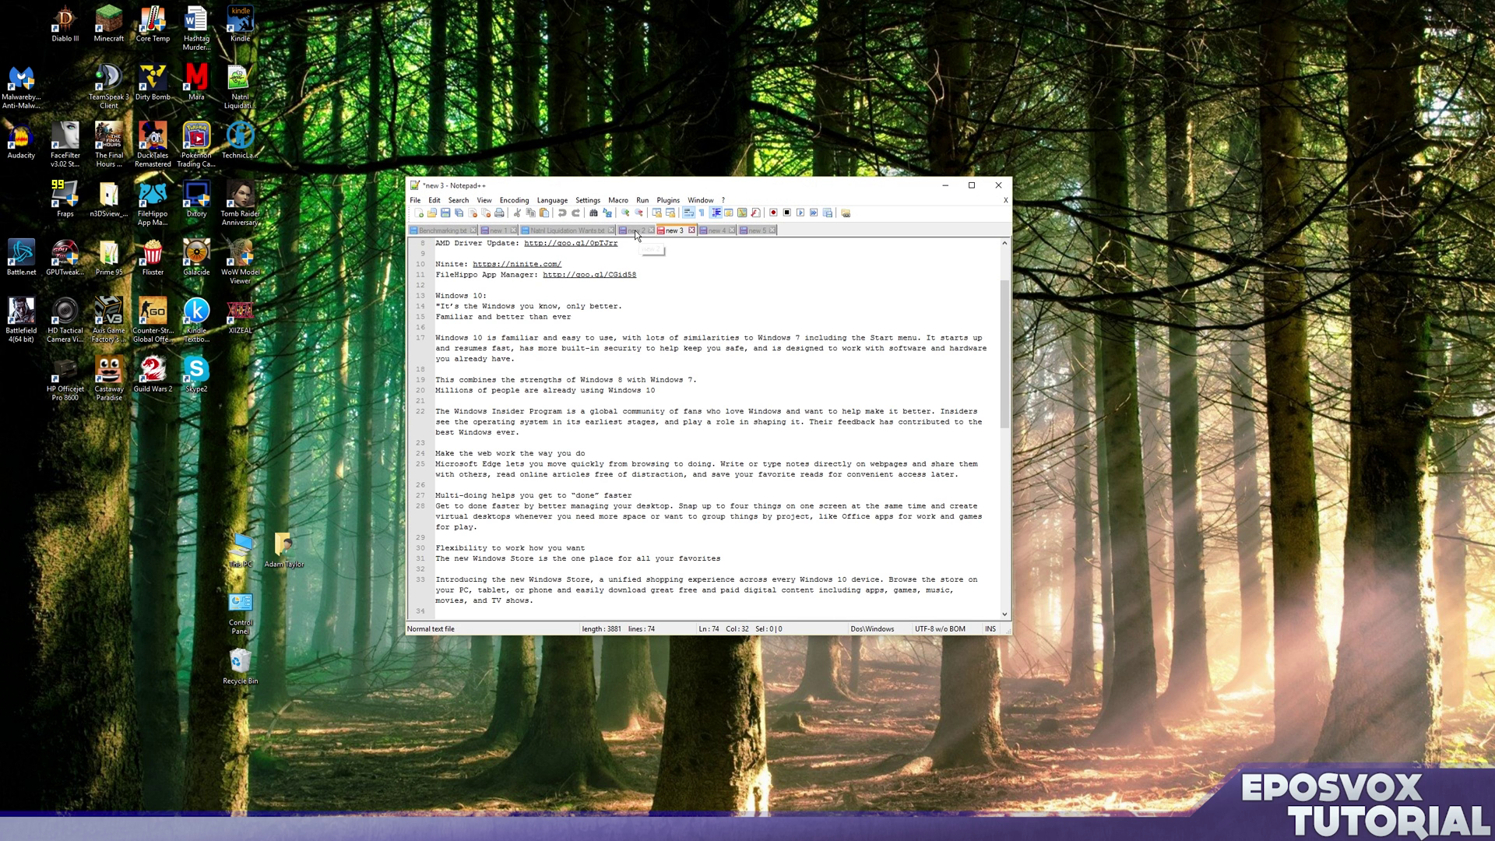
pyautogui.click(635, 230)
pyautogui.click(711, 230)
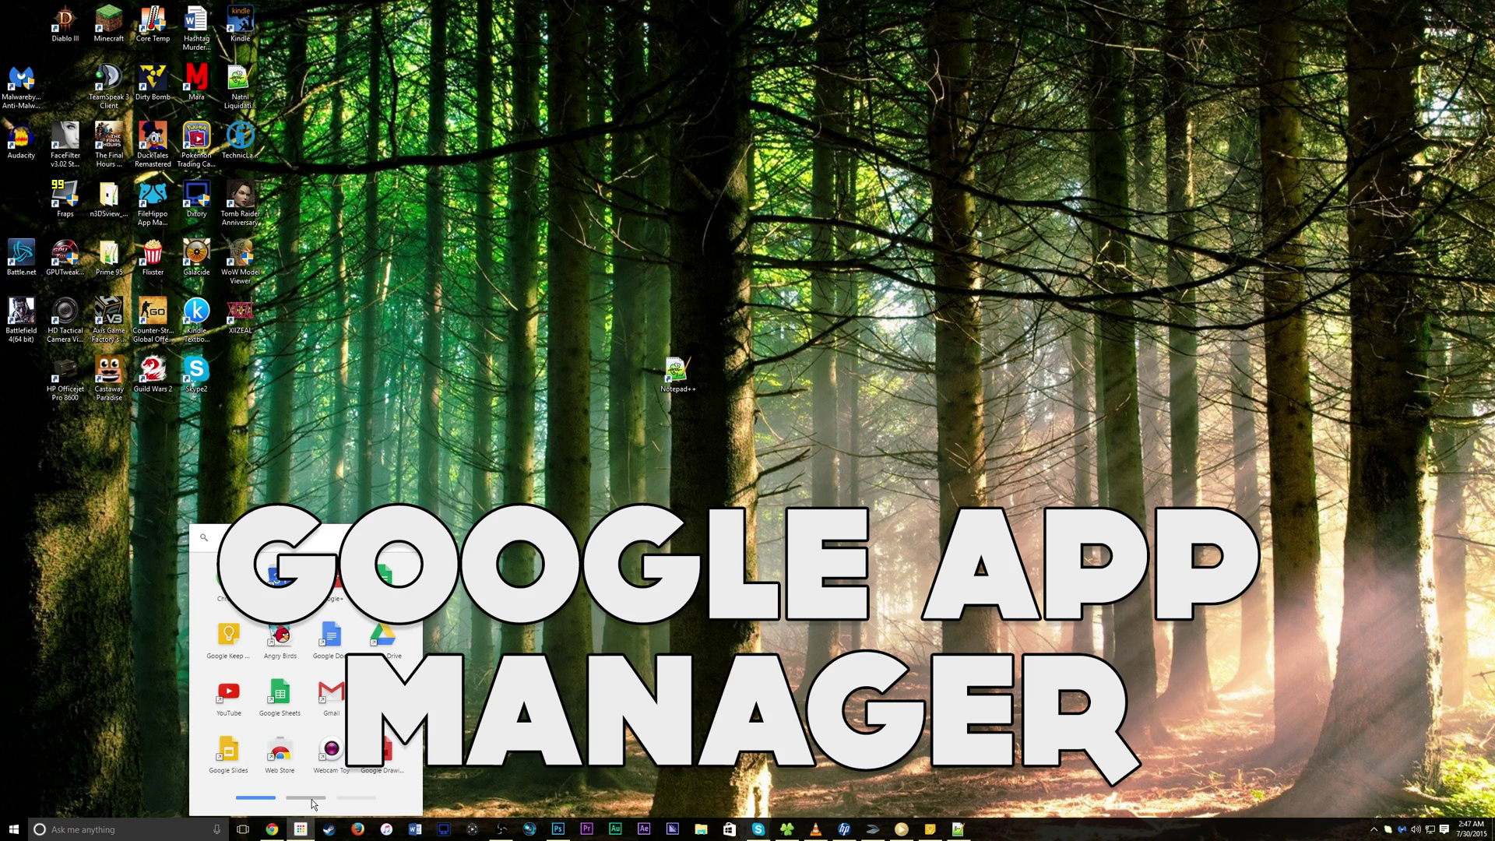
pyautogui.click(315, 799)
pyautogui.click(360, 799)
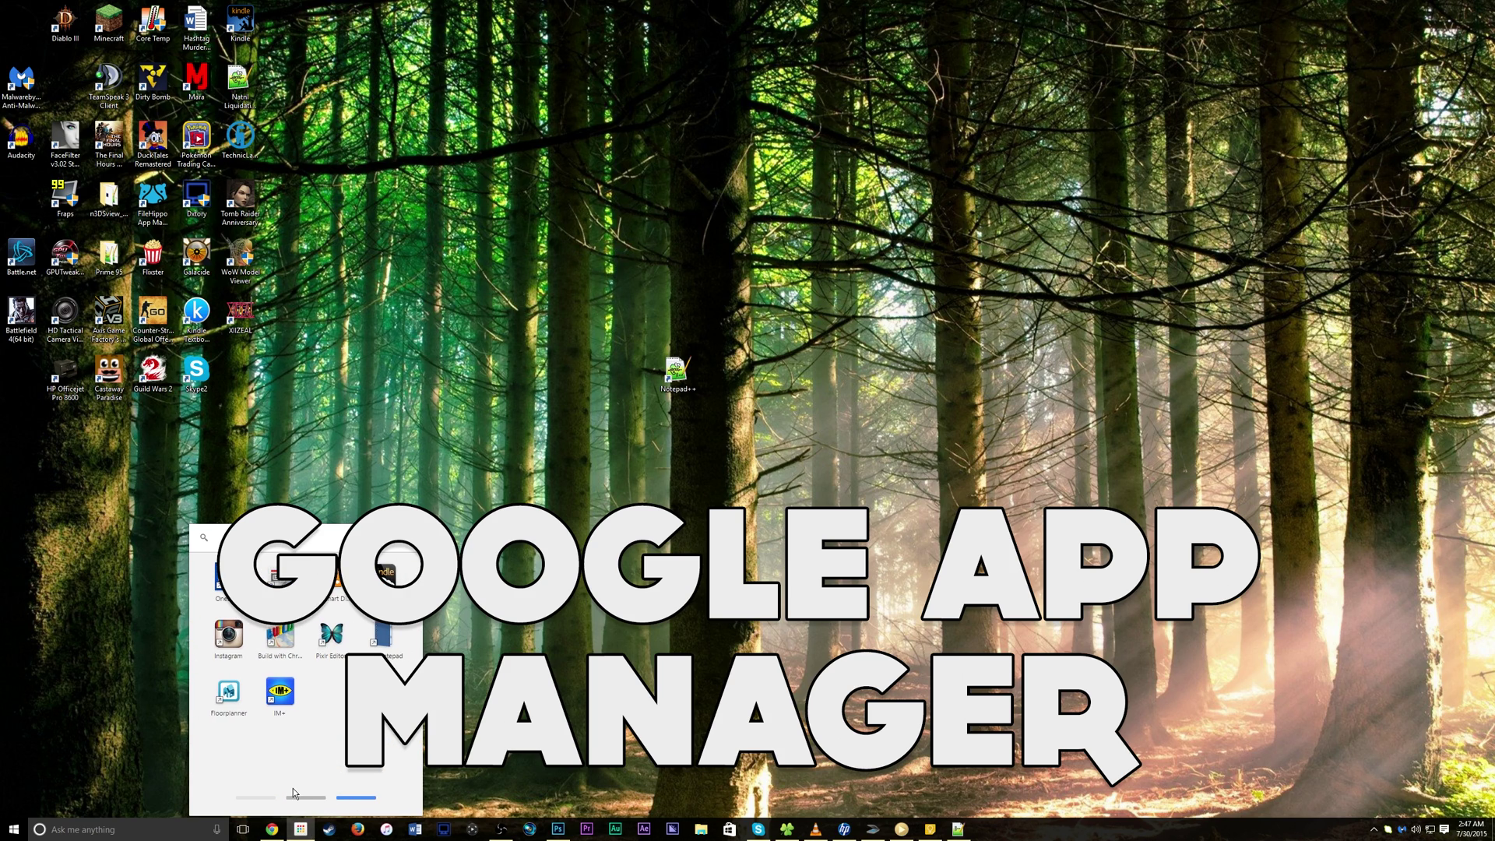
pyautogui.click(272, 788)
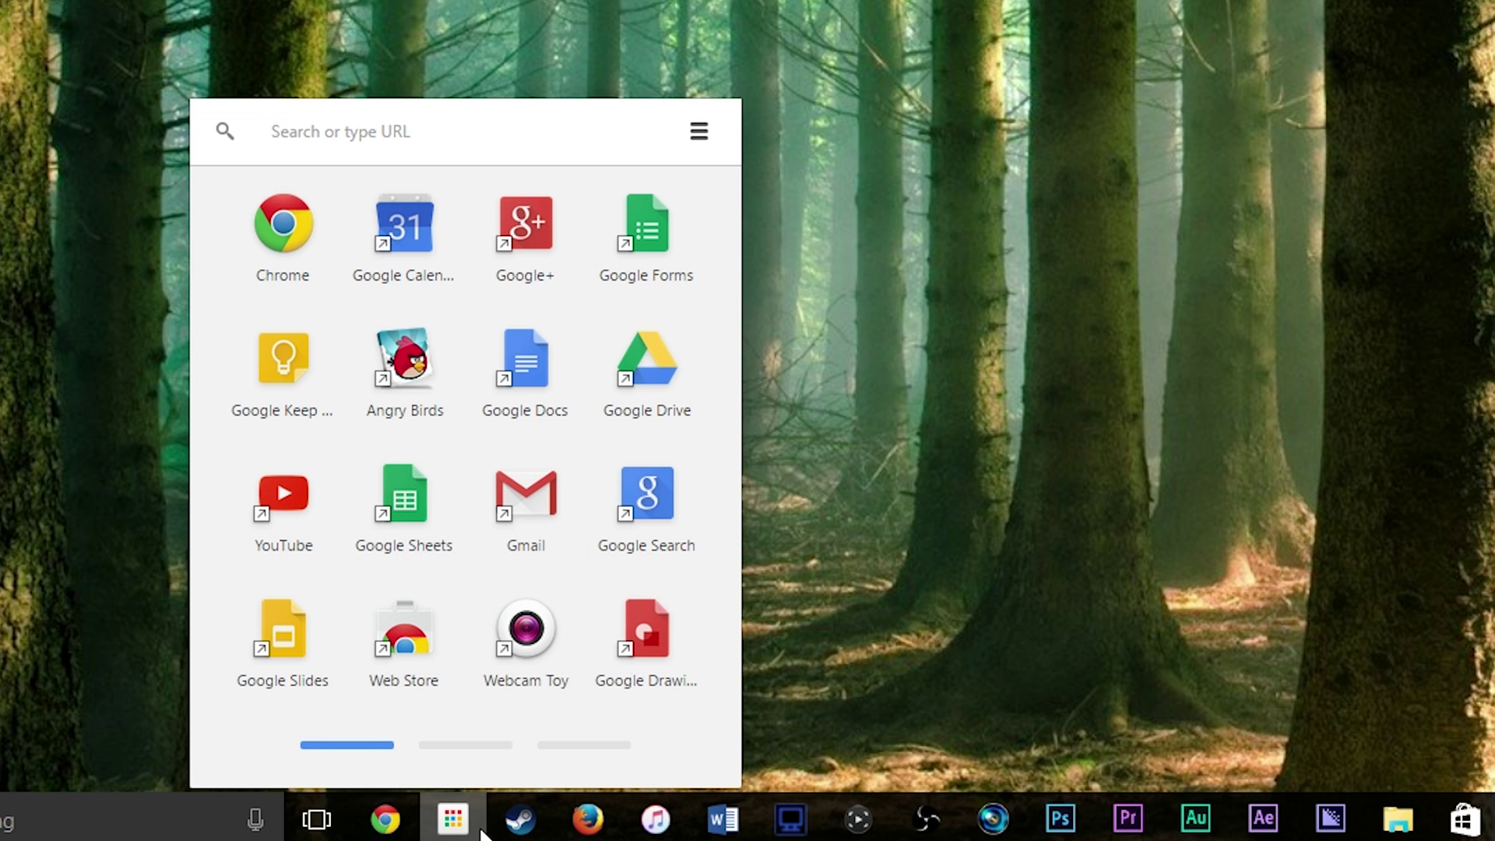
pyautogui.click(493, 749)
pyautogui.click(554, 748)
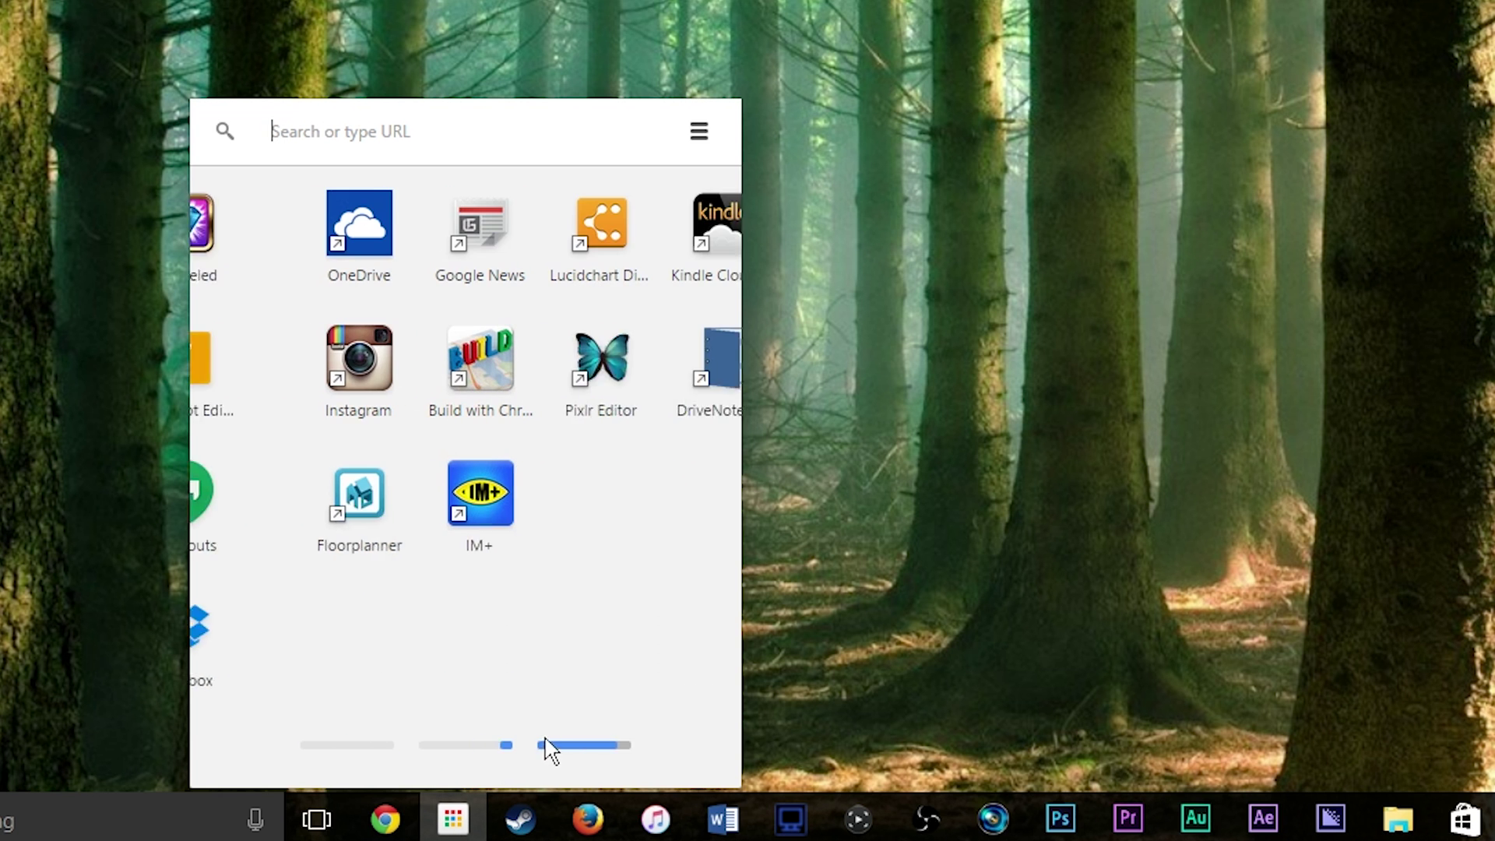
pyautogui.click(436, 748)
pyautogui.click(348, 744)
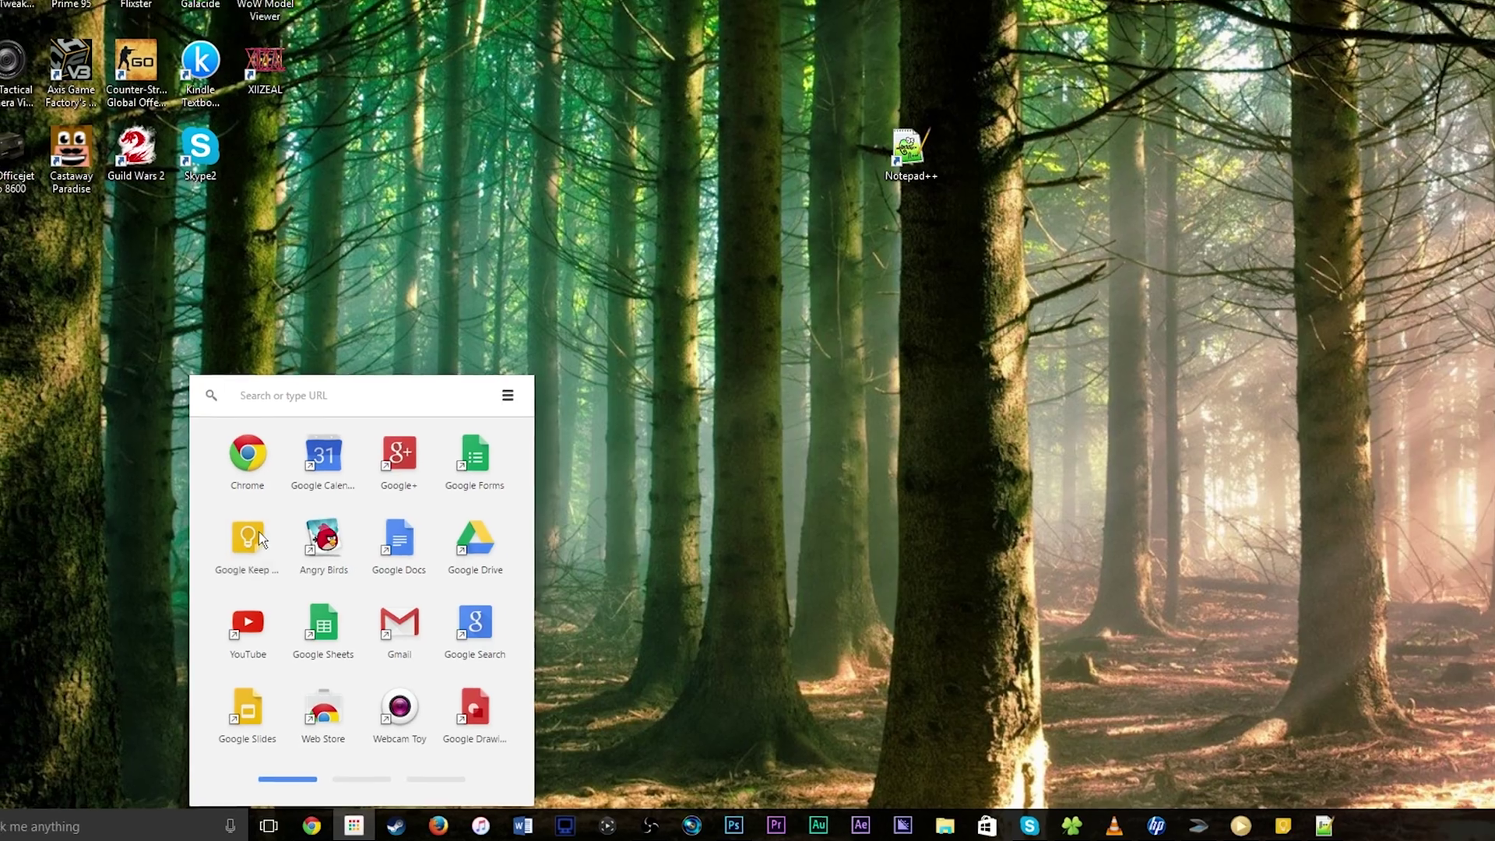
# Close the app launcher, snap Google Keep to the right half, and scroll through the notes.
pyautogui.press('Escape')
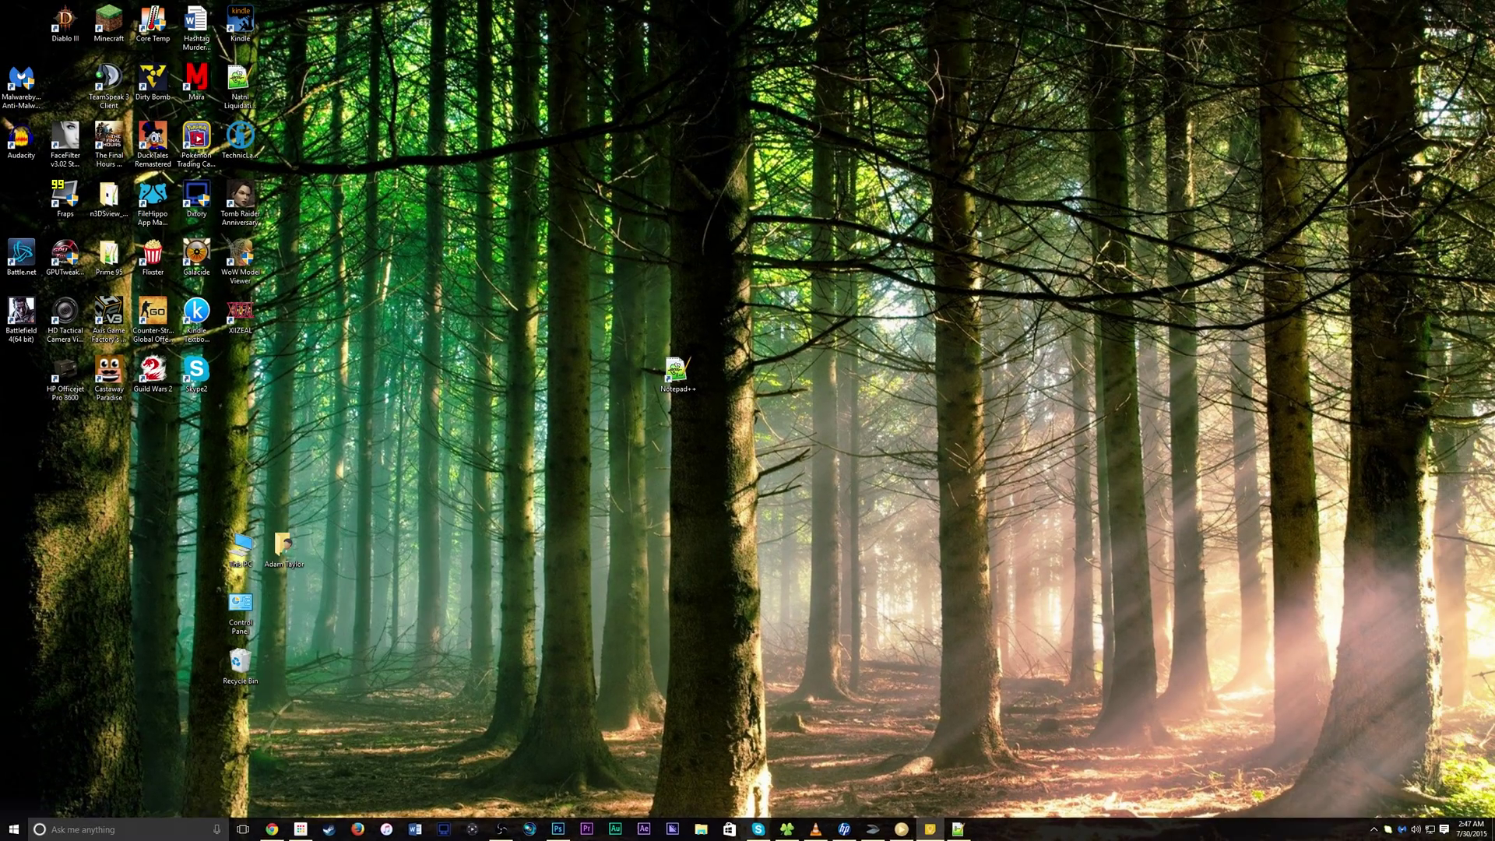
pyautogui.press('super+Right')
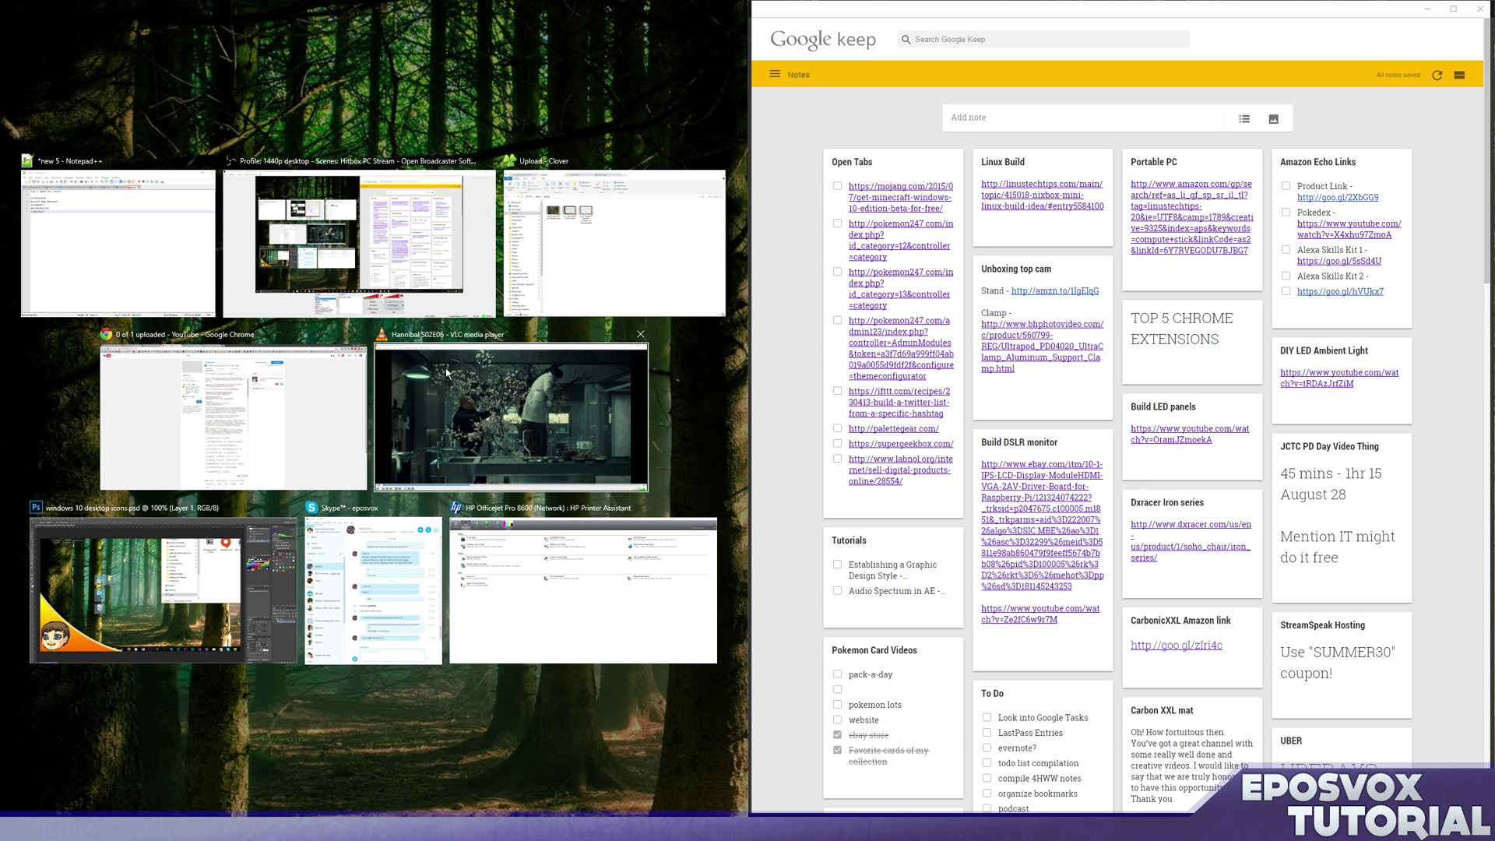
pyautogui.scroll(-5, 1059, 383)
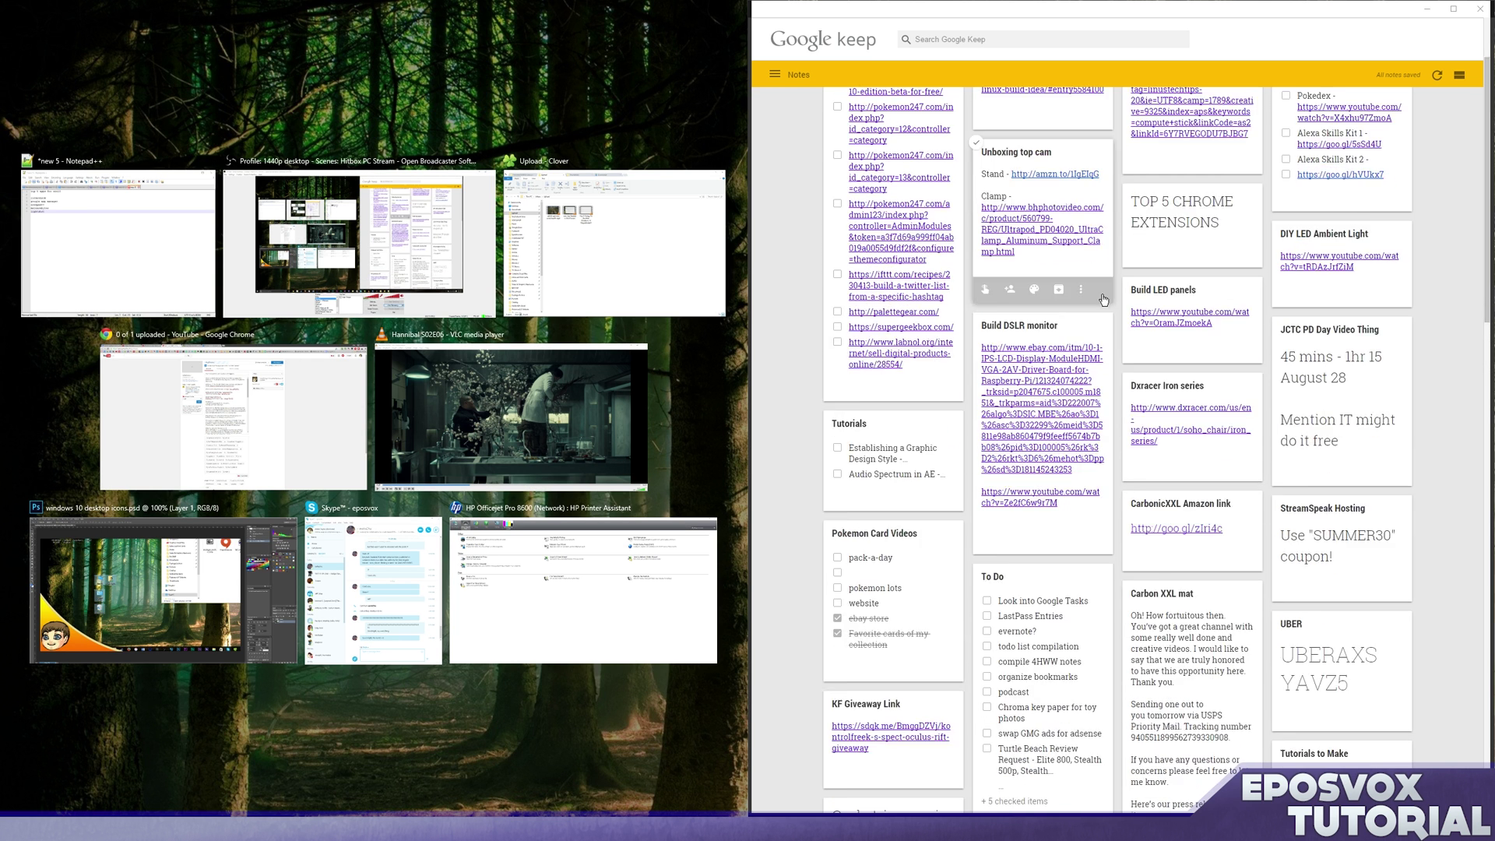
pyautogui.scroll(-4, 1059, 383)
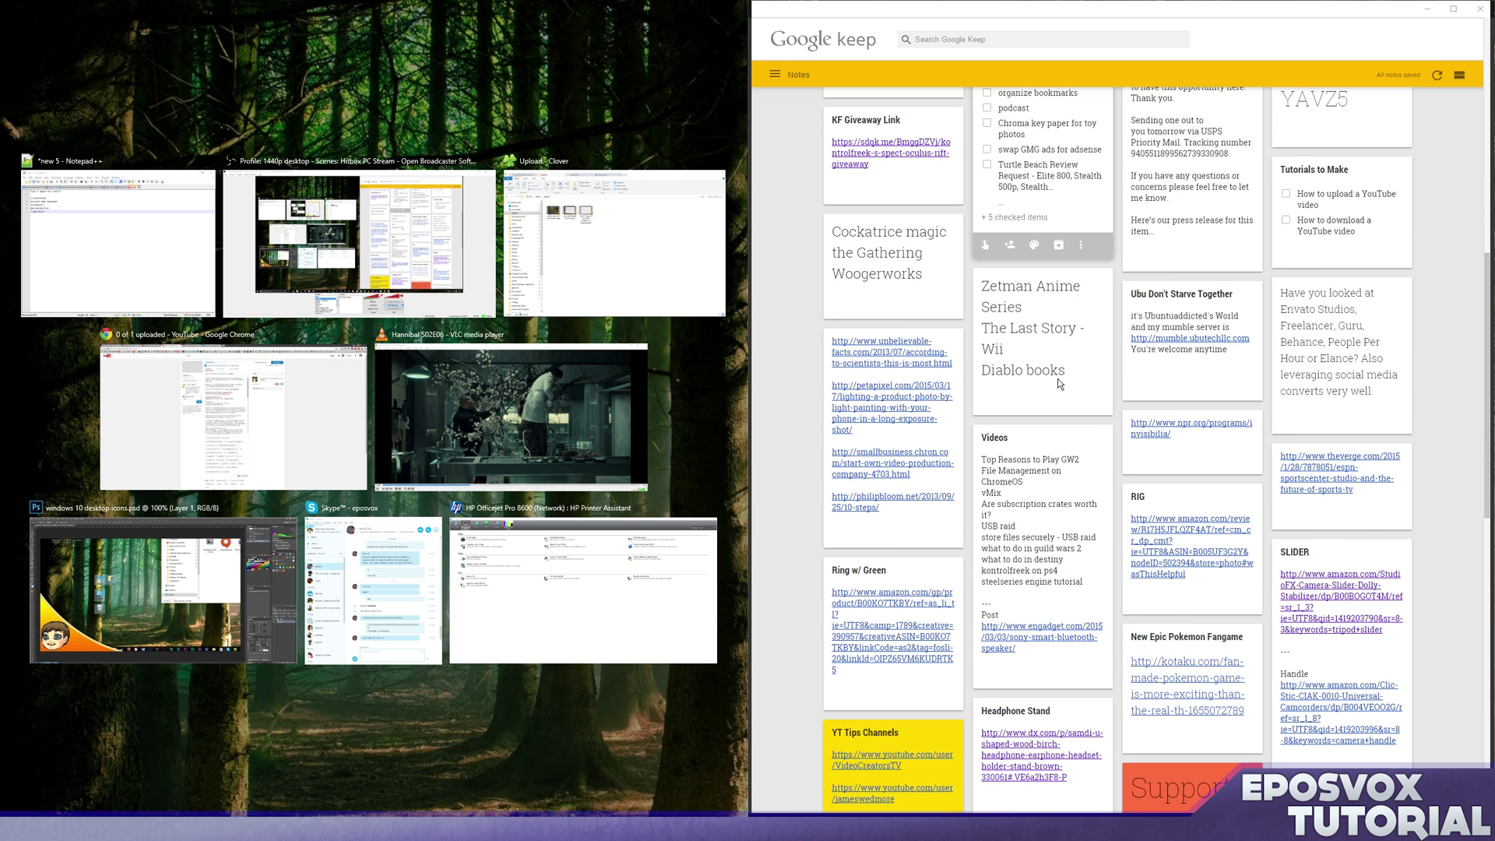
pyautogui.scroll(9, 1054, 390)
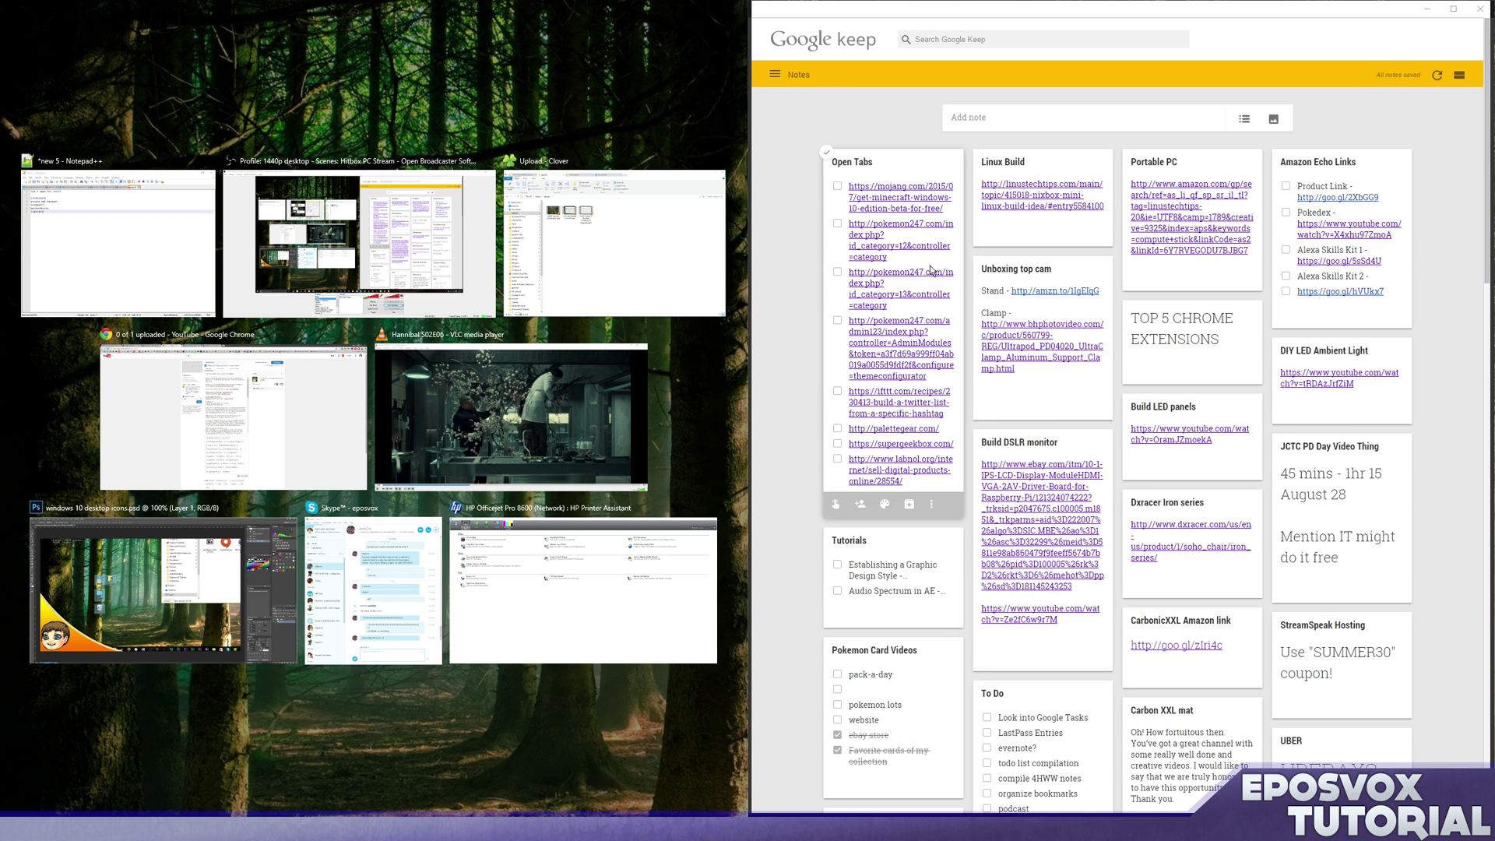
# Drag the Open Tabs note into the second column and colour it blue.
pyautogui.moveTo(896, 177); pyautogui.dragTo(1020, 195)
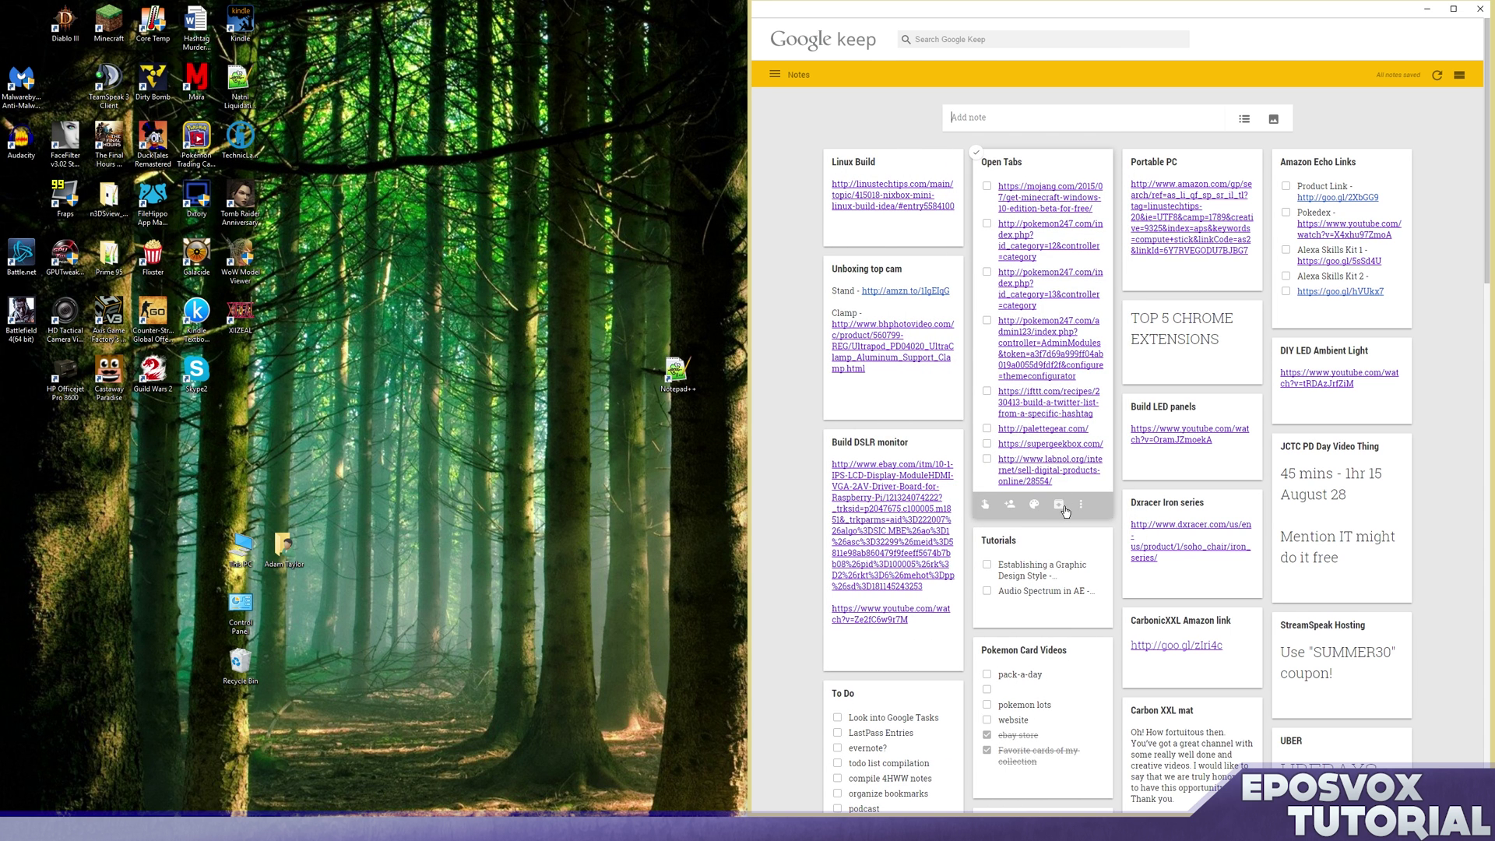
pyautogui.moveTo(1034, 504)
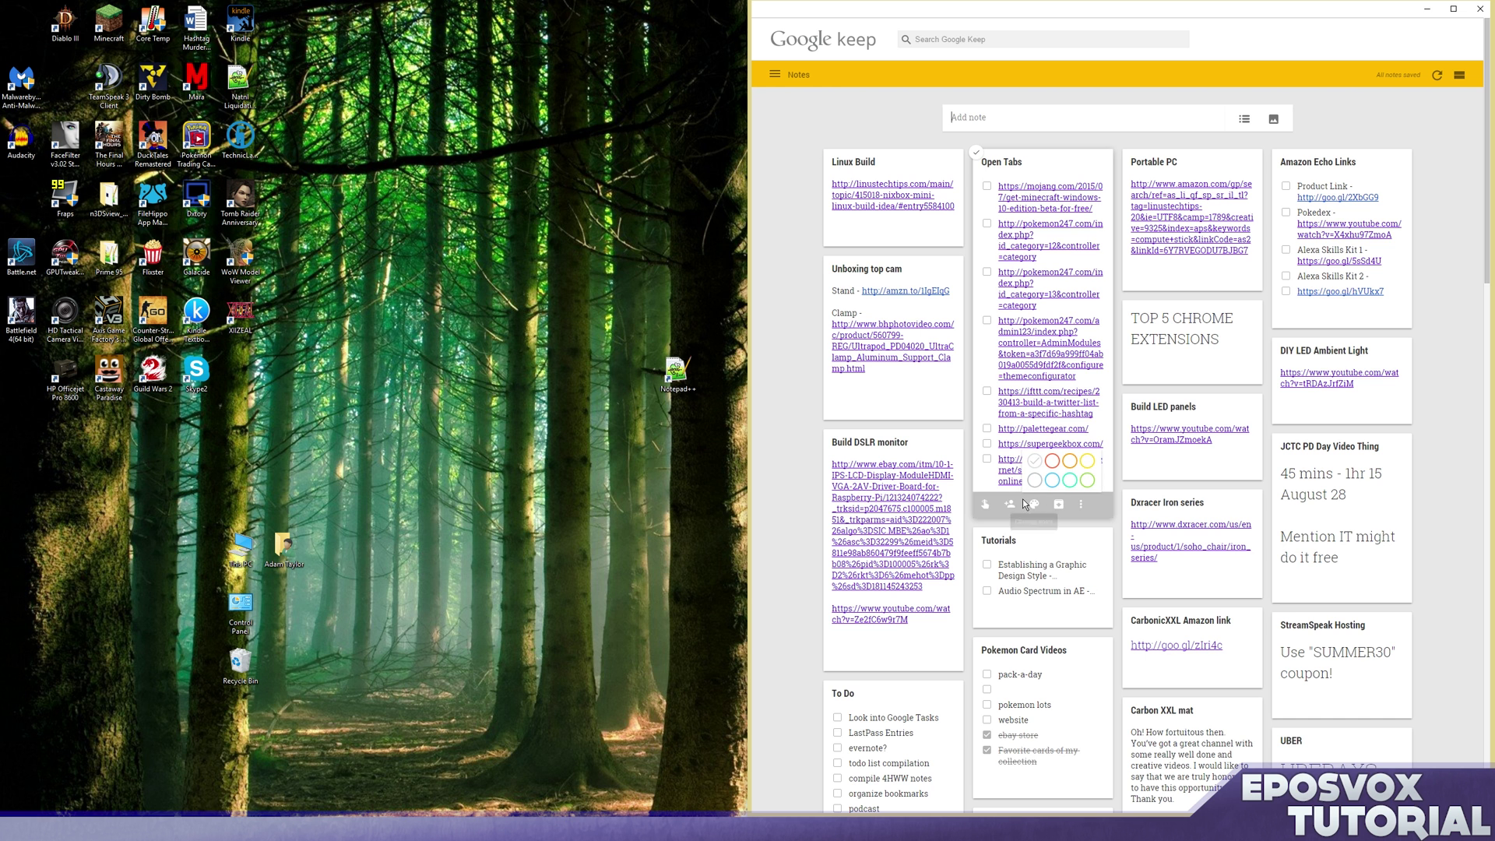
pyautogui.click(1054, 480)
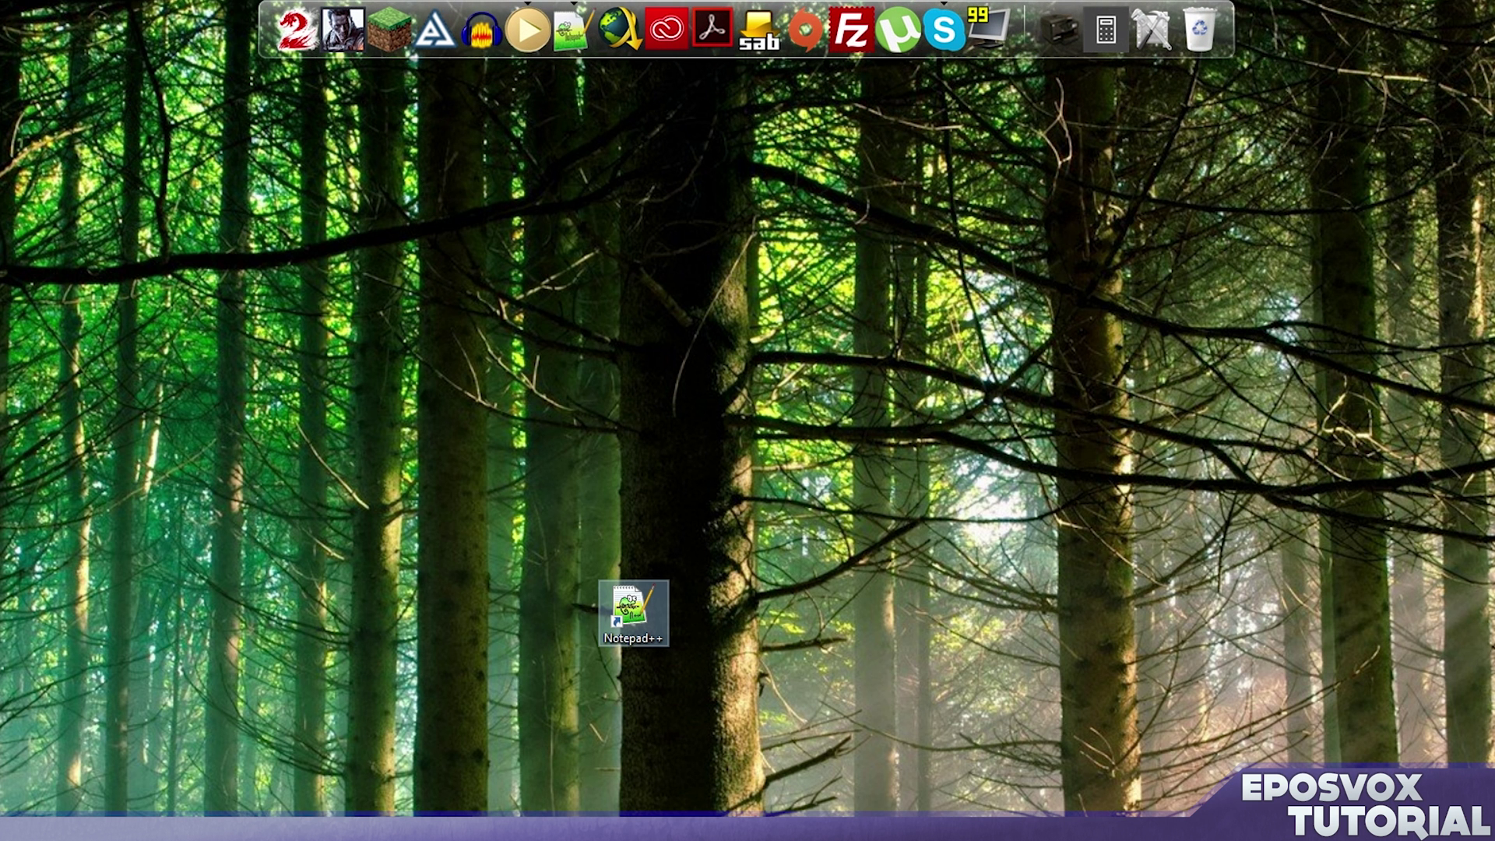
# Add the Pokémon TCG Online shortcut to RocketDock and slide the dock out from the top edge.
pyautogui.moveTo(484, 79); pyautogui.dragTo(440, 27)
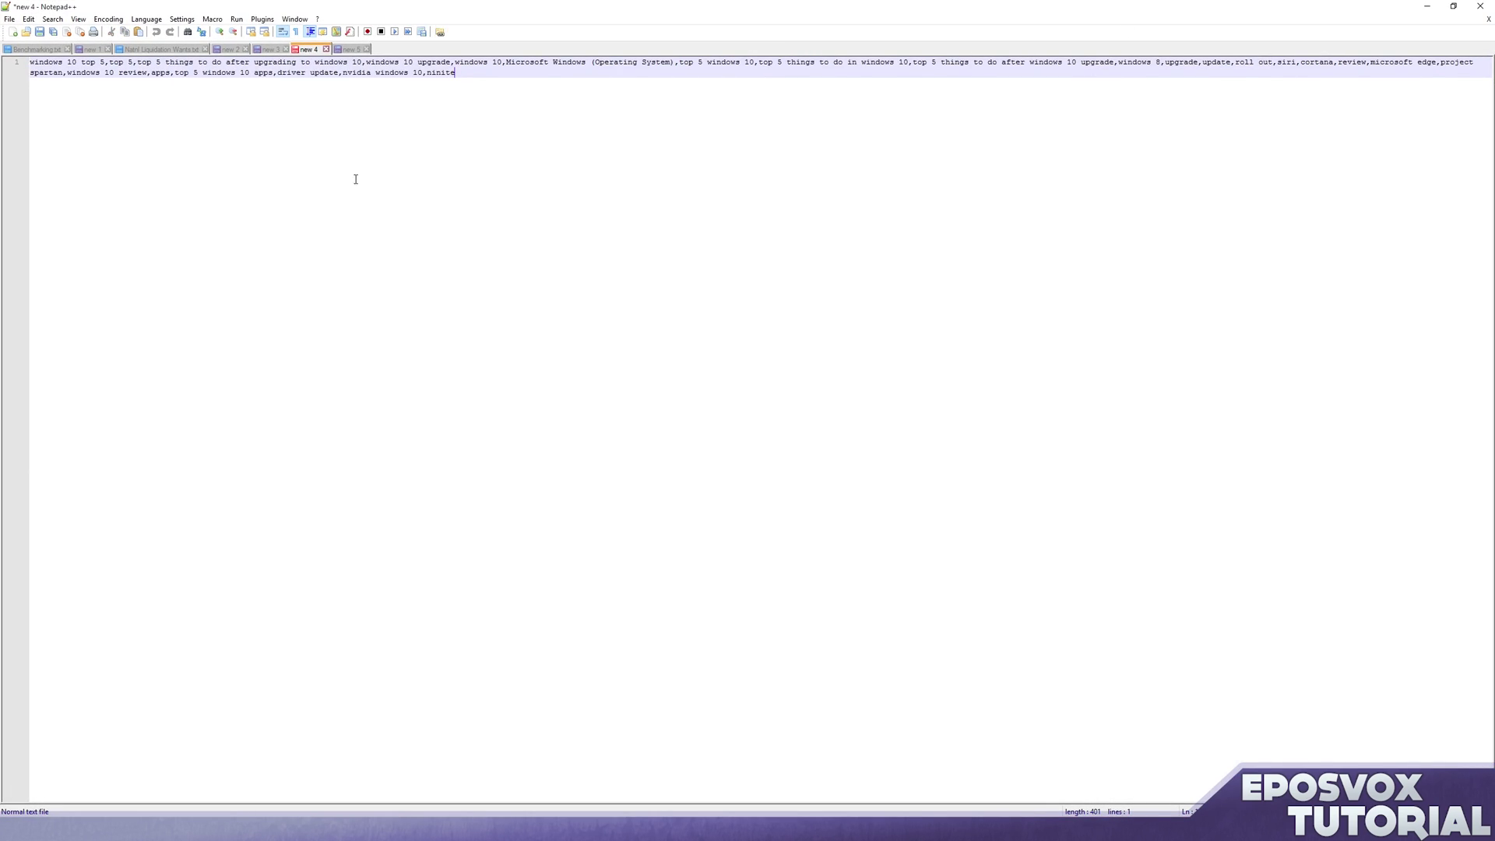
pyautogui.moveTo(546, 16)
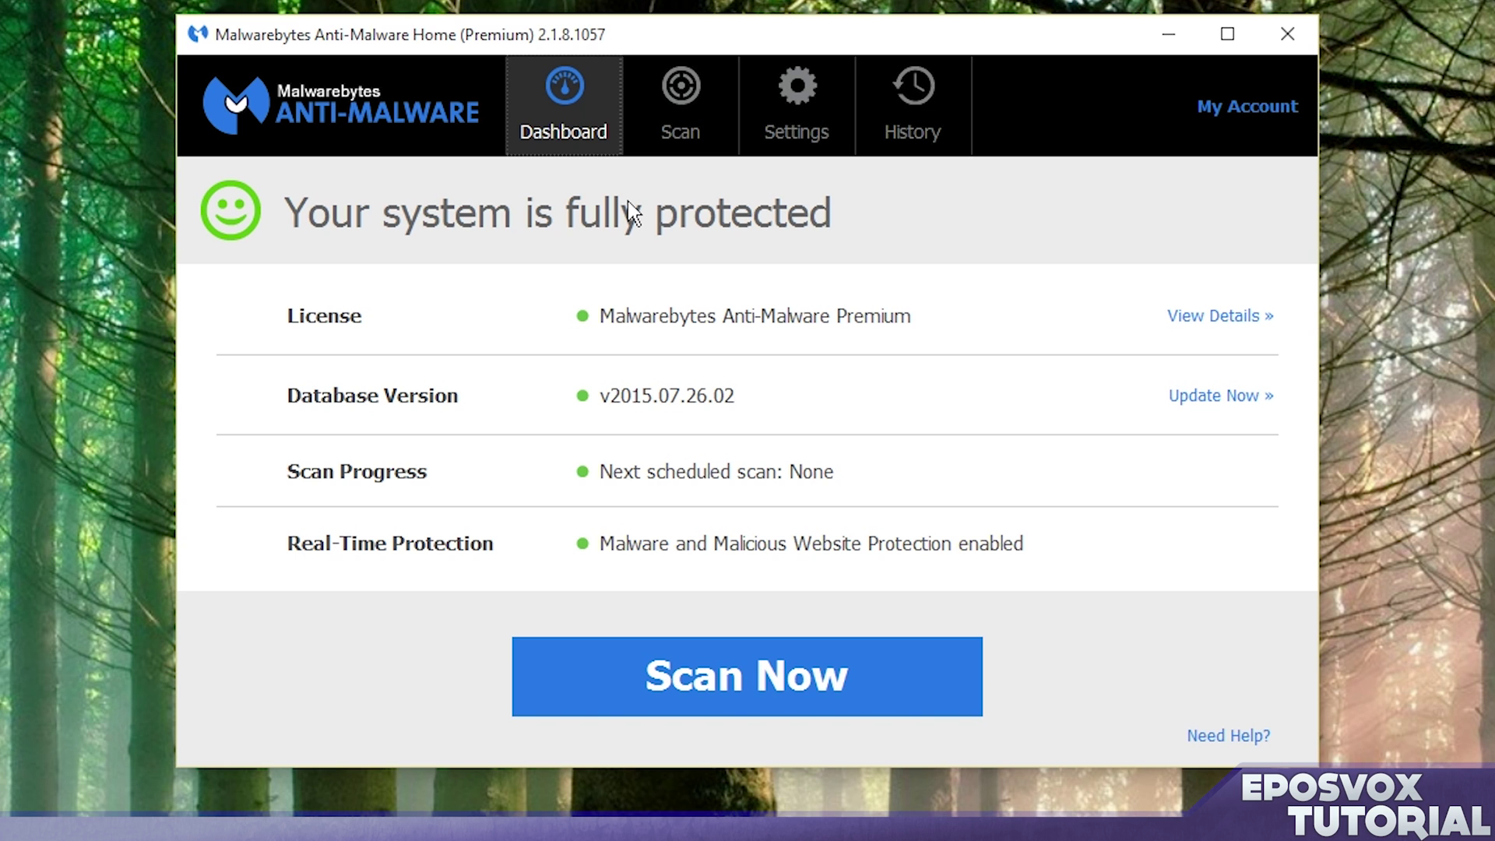
# Browse the Scan, Settings and History tabs, then return to the Dashboard protection status.
pyautogui.click(684, 121)
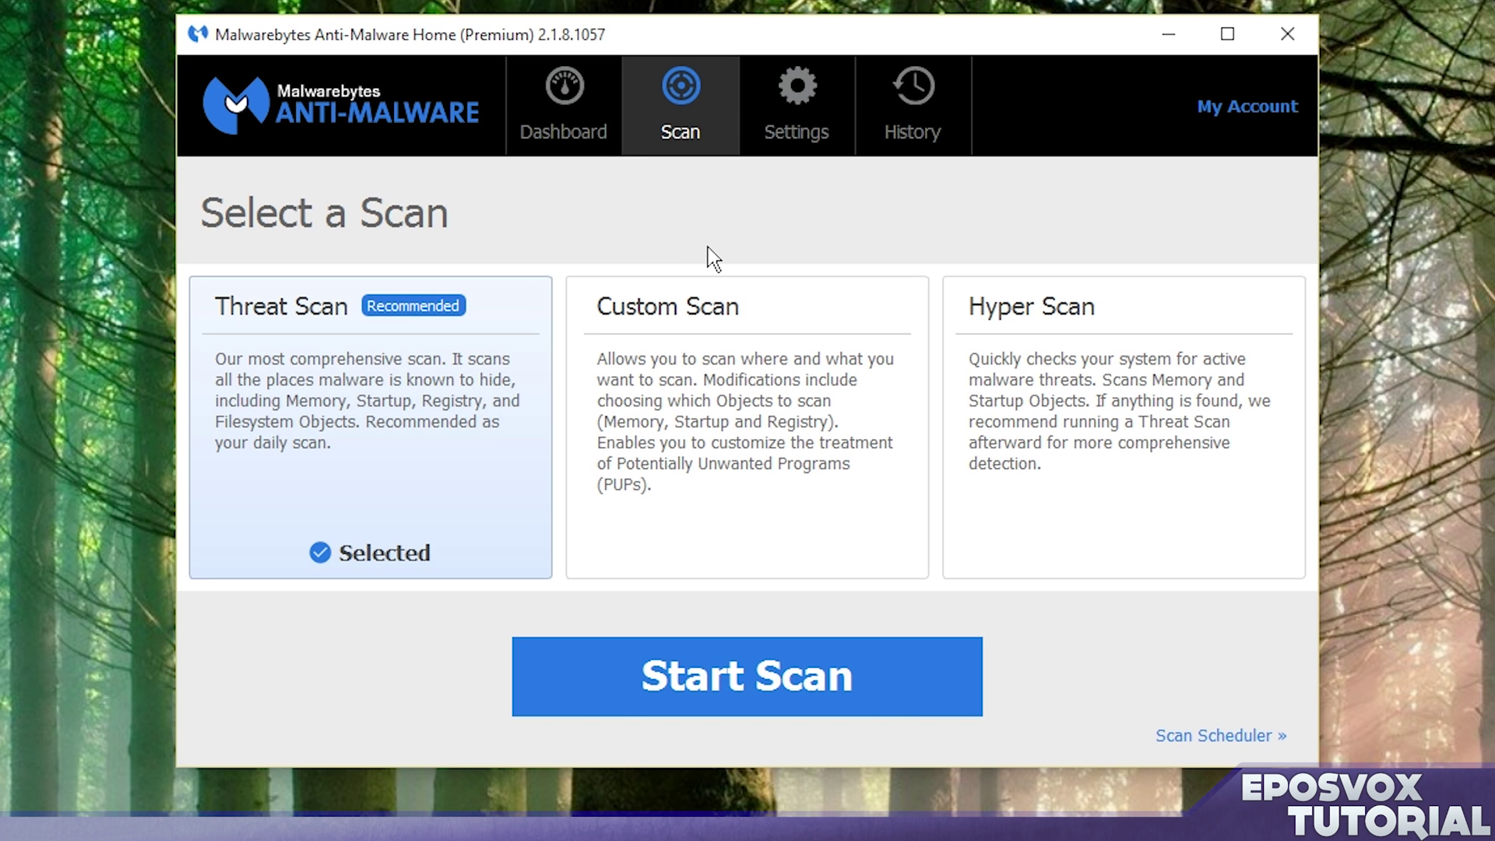
pyautogui.click(796, 147)
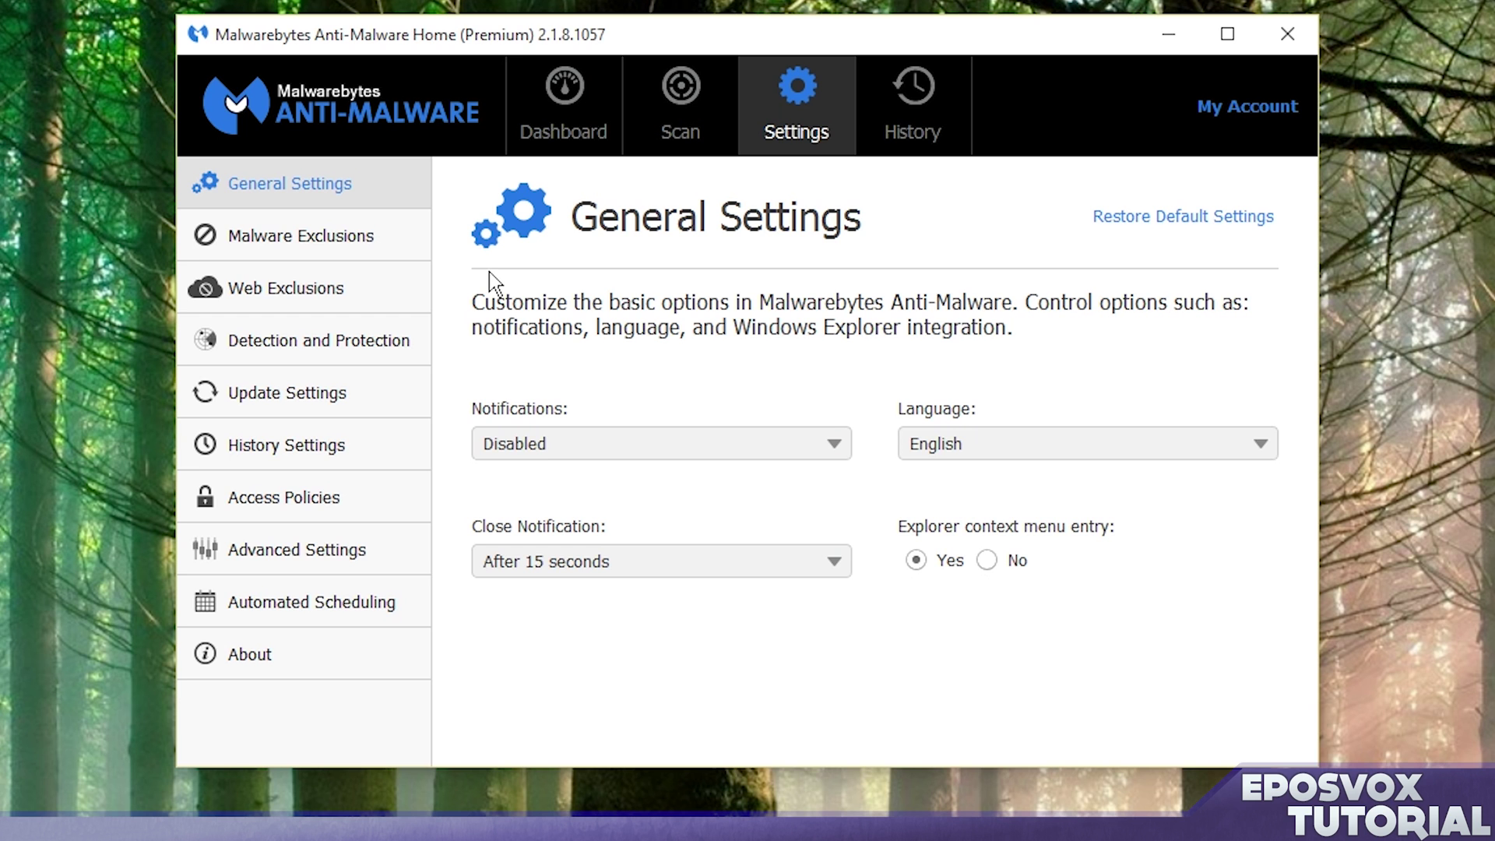
pyautogui.click(911, 98)
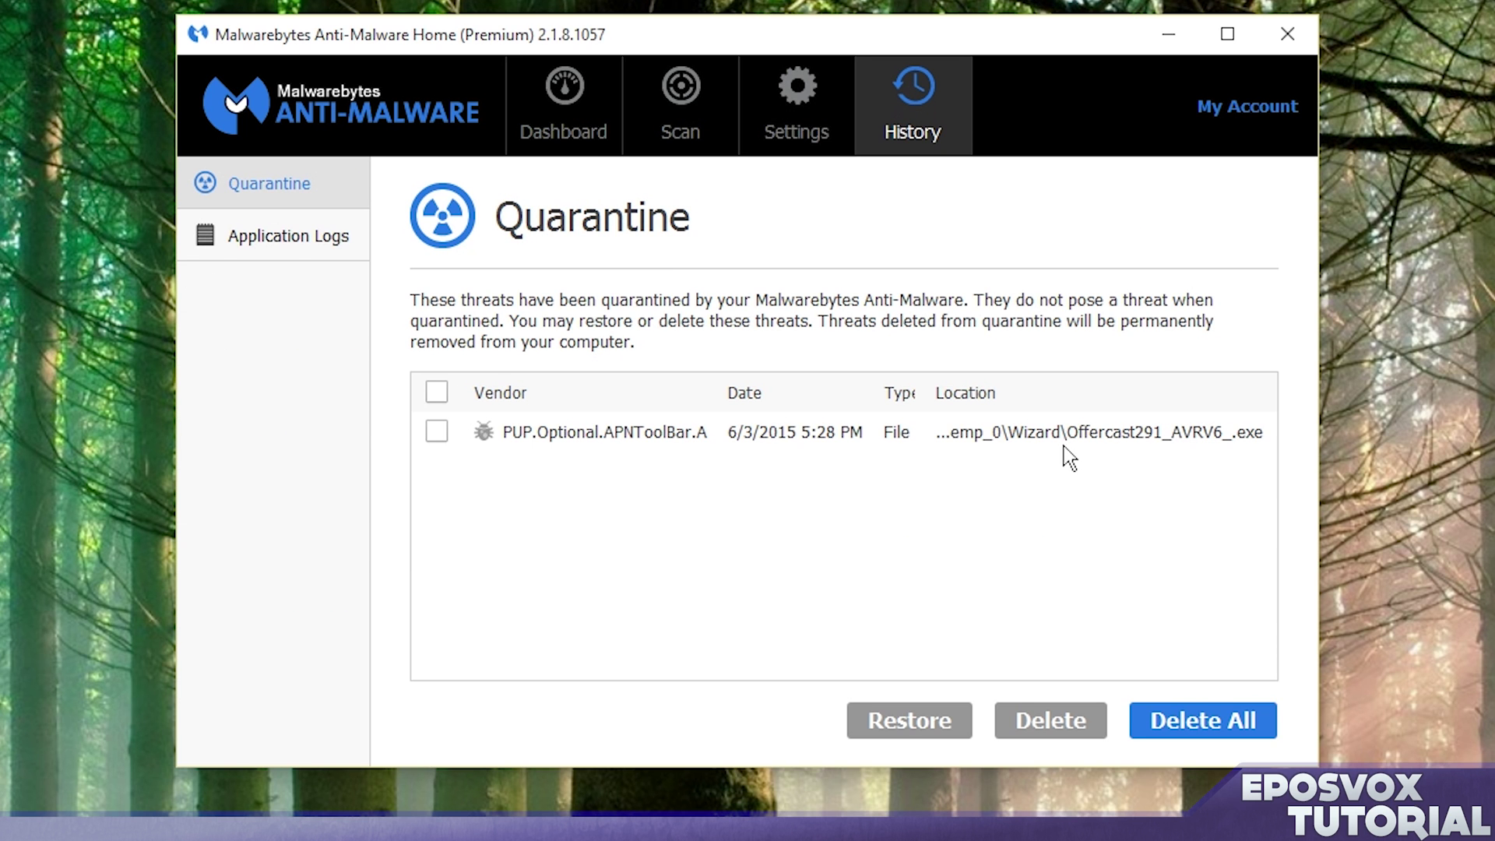
pyautogui.click(615, 94)
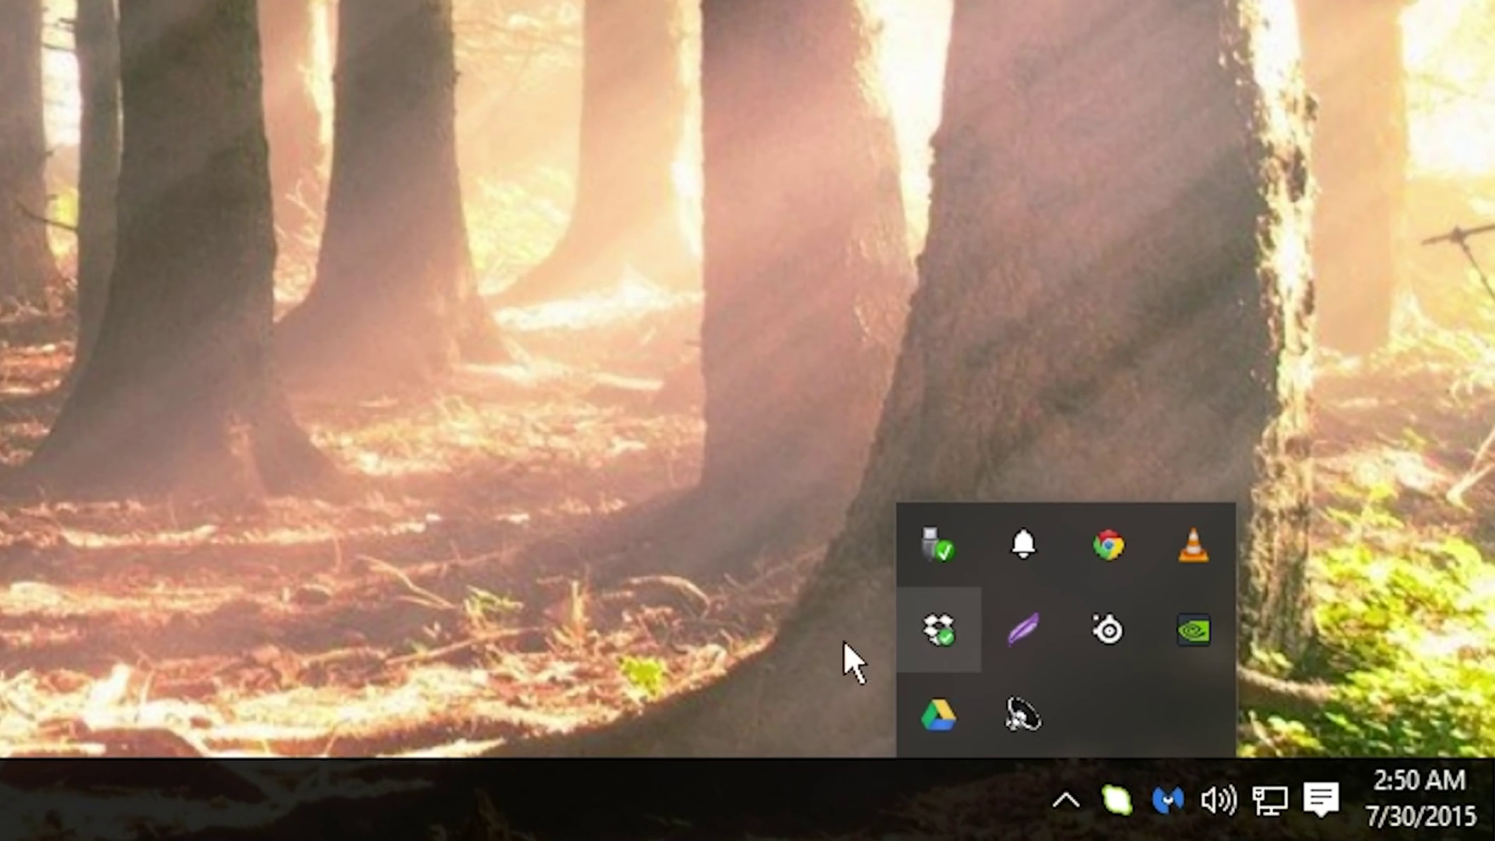
# Hide the tray icons, show the desktop, and open File Explorer at Videos > Upload.
pyautogui.click(849, 650)
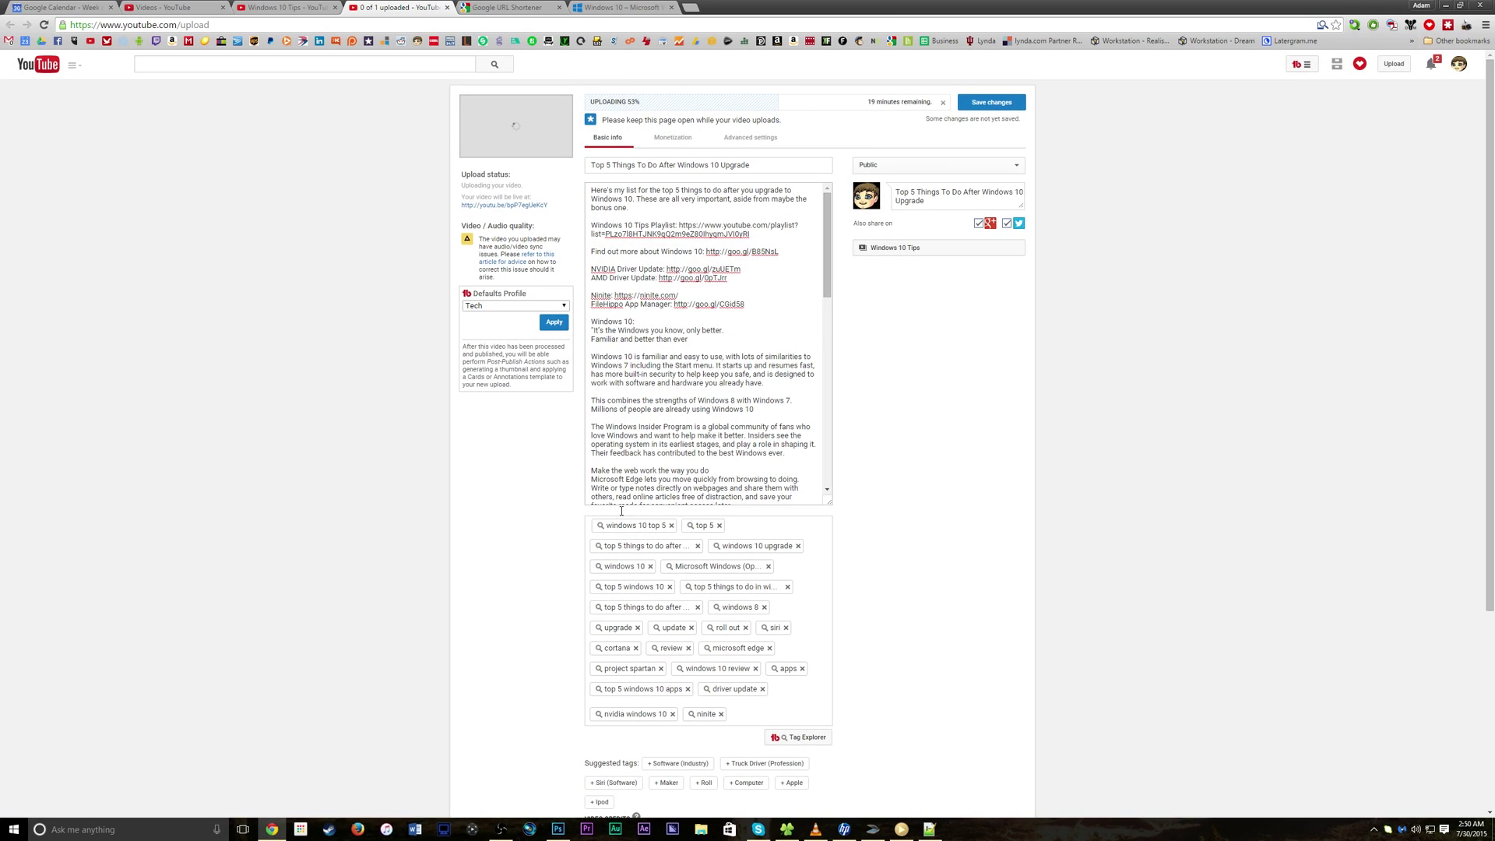
pyautogui.press('super+d')
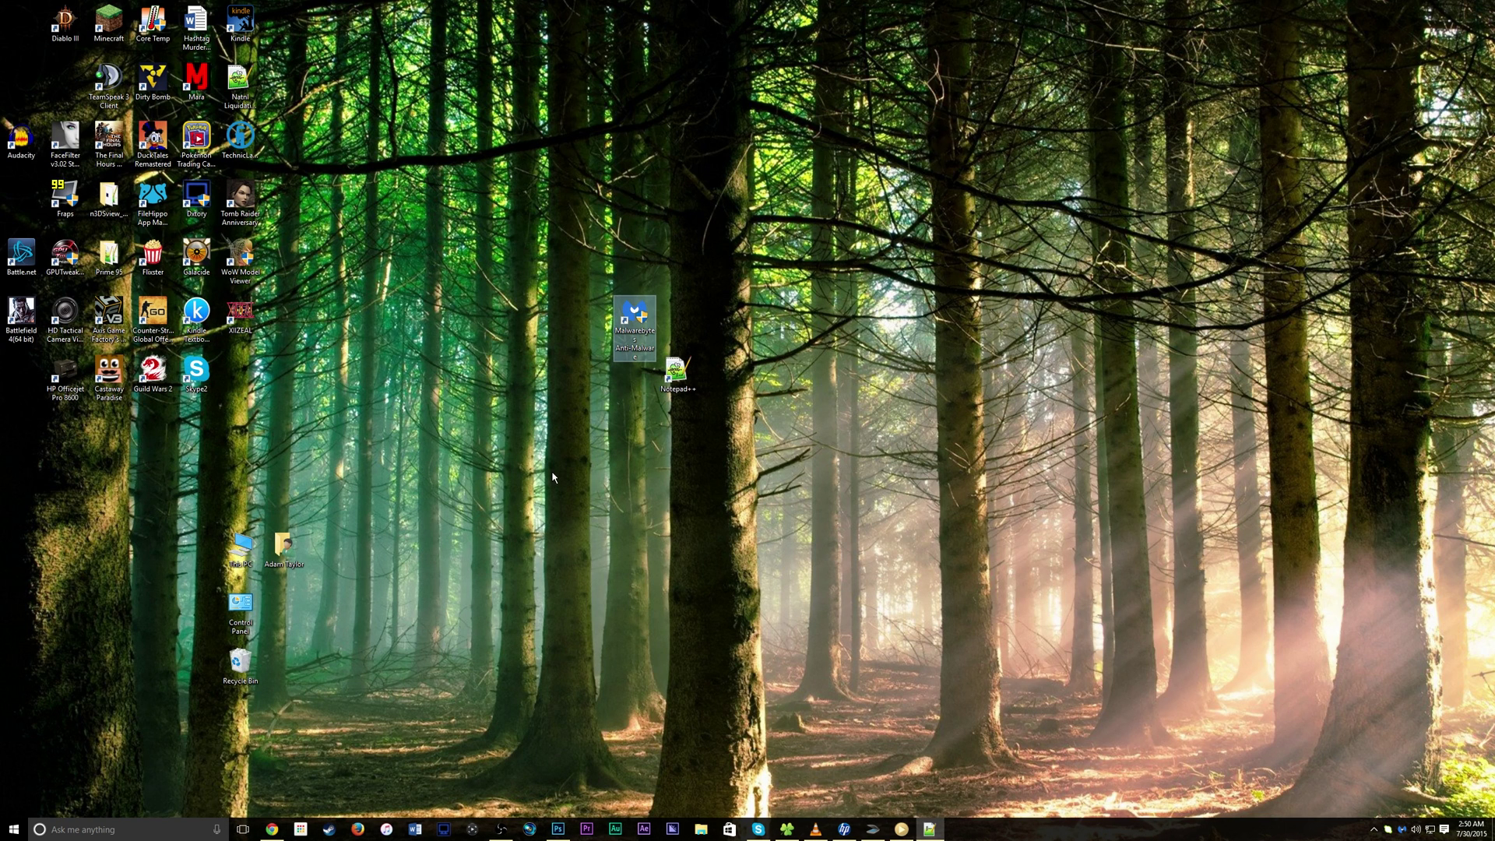
pyautogui.click(1373, 828)
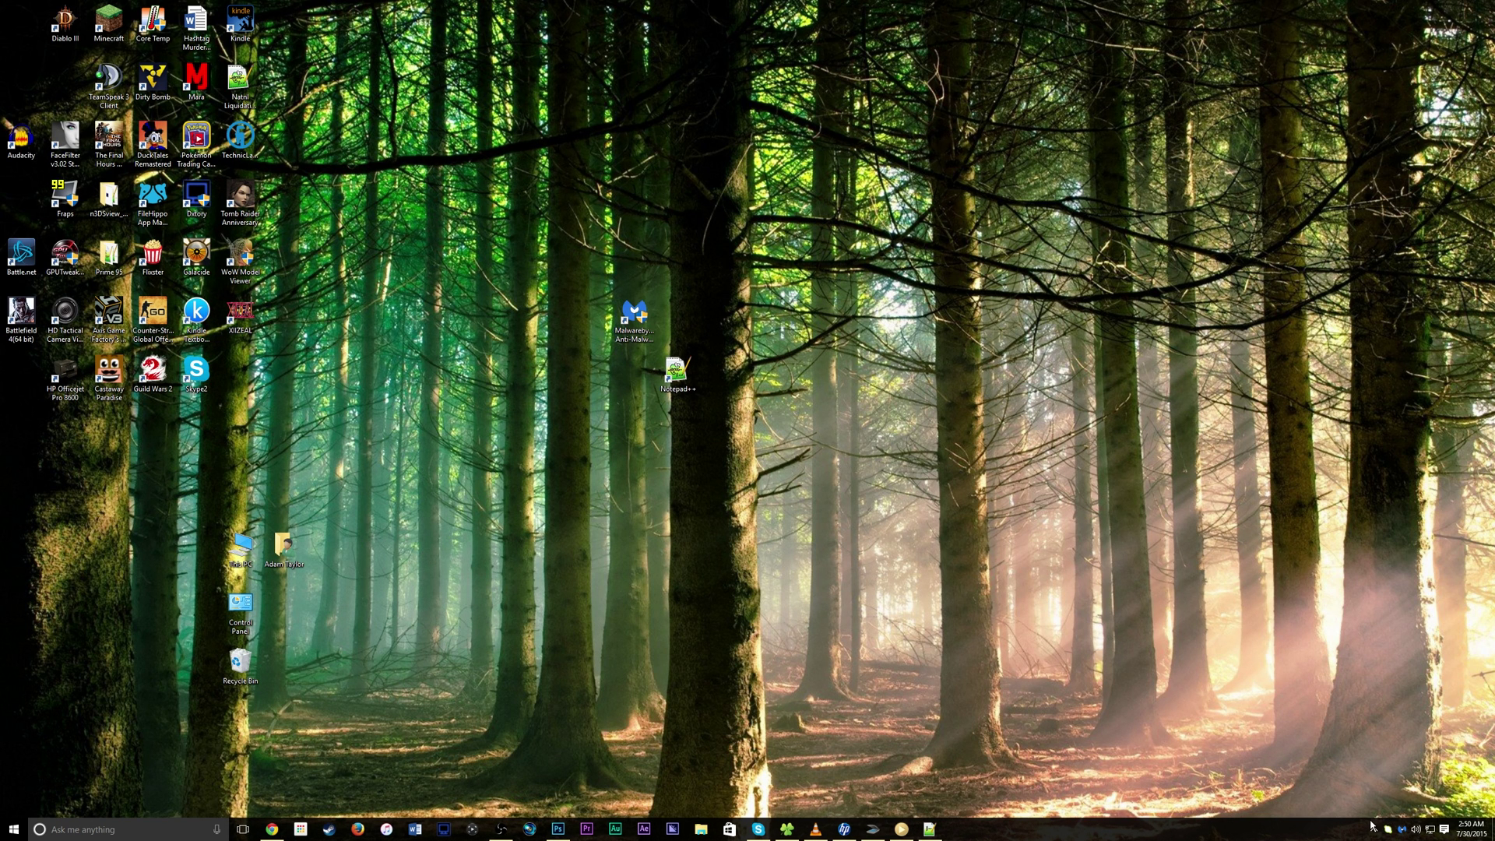
pyautogui.click(481, 287)
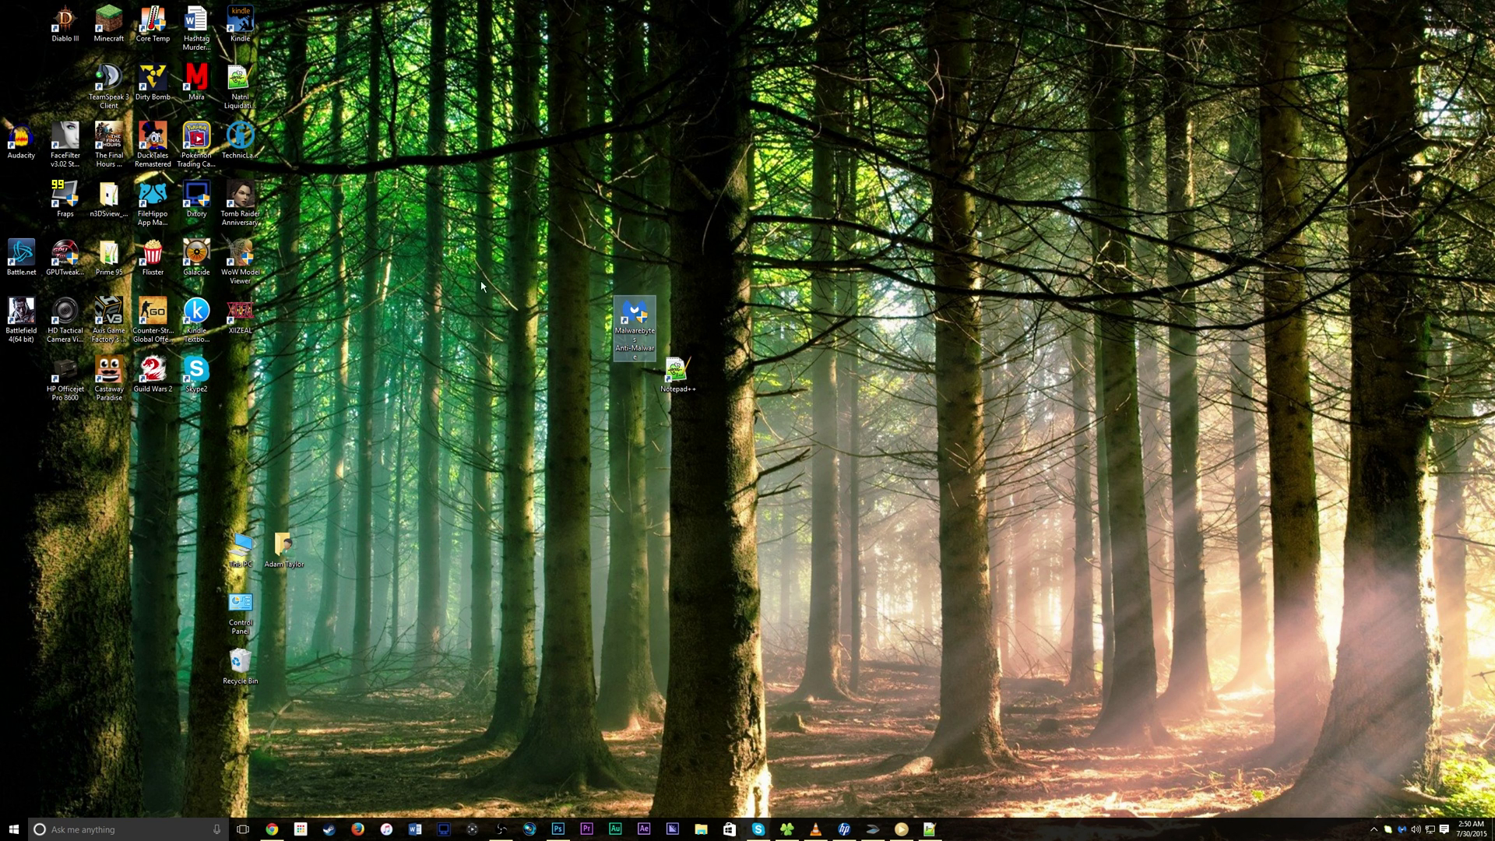
pyautogui.click(399, 260)
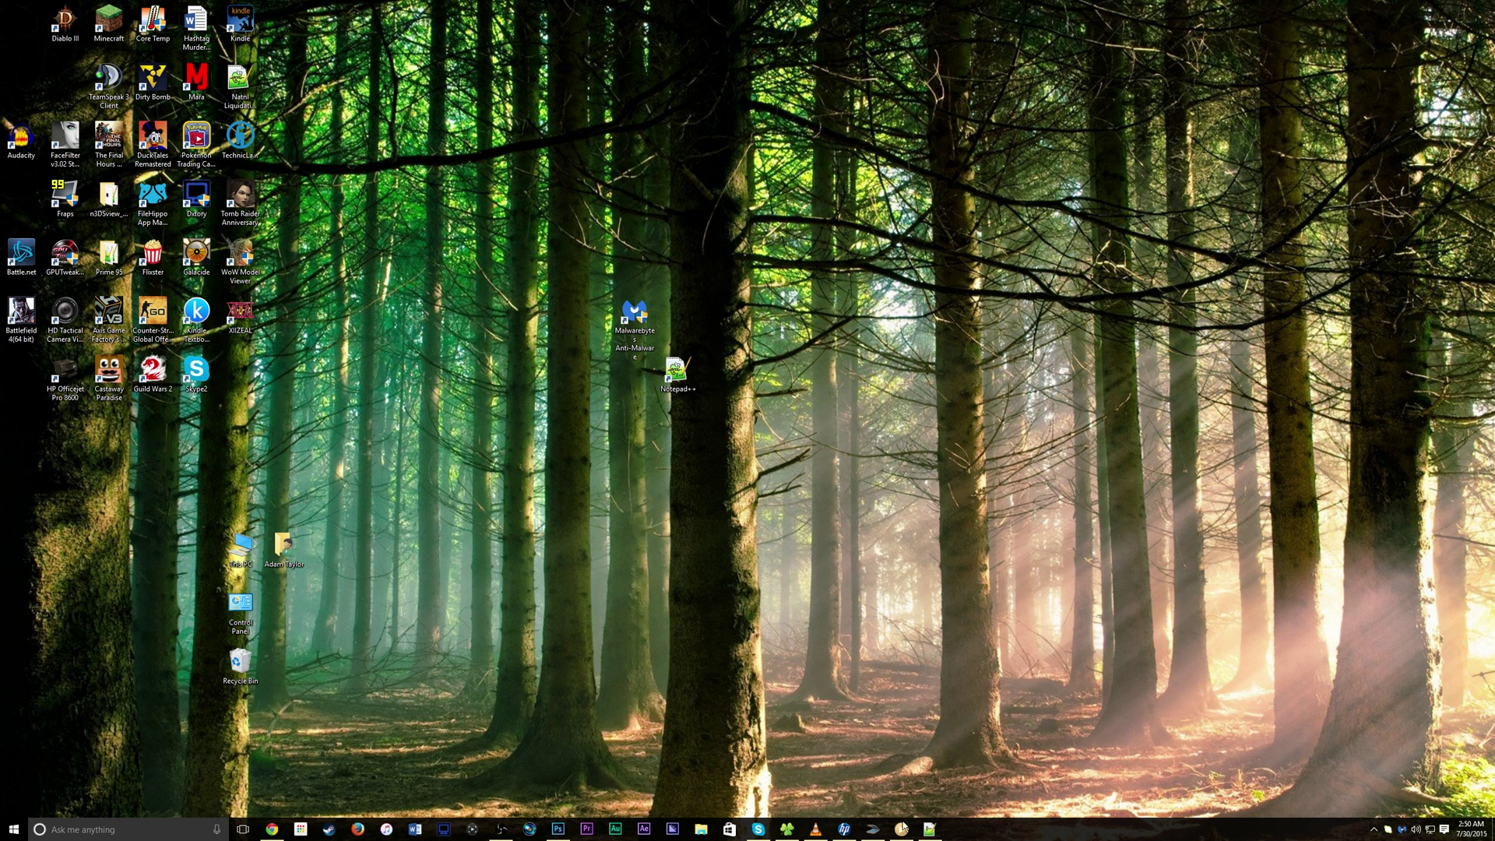
pyautogui.click(787, 828)
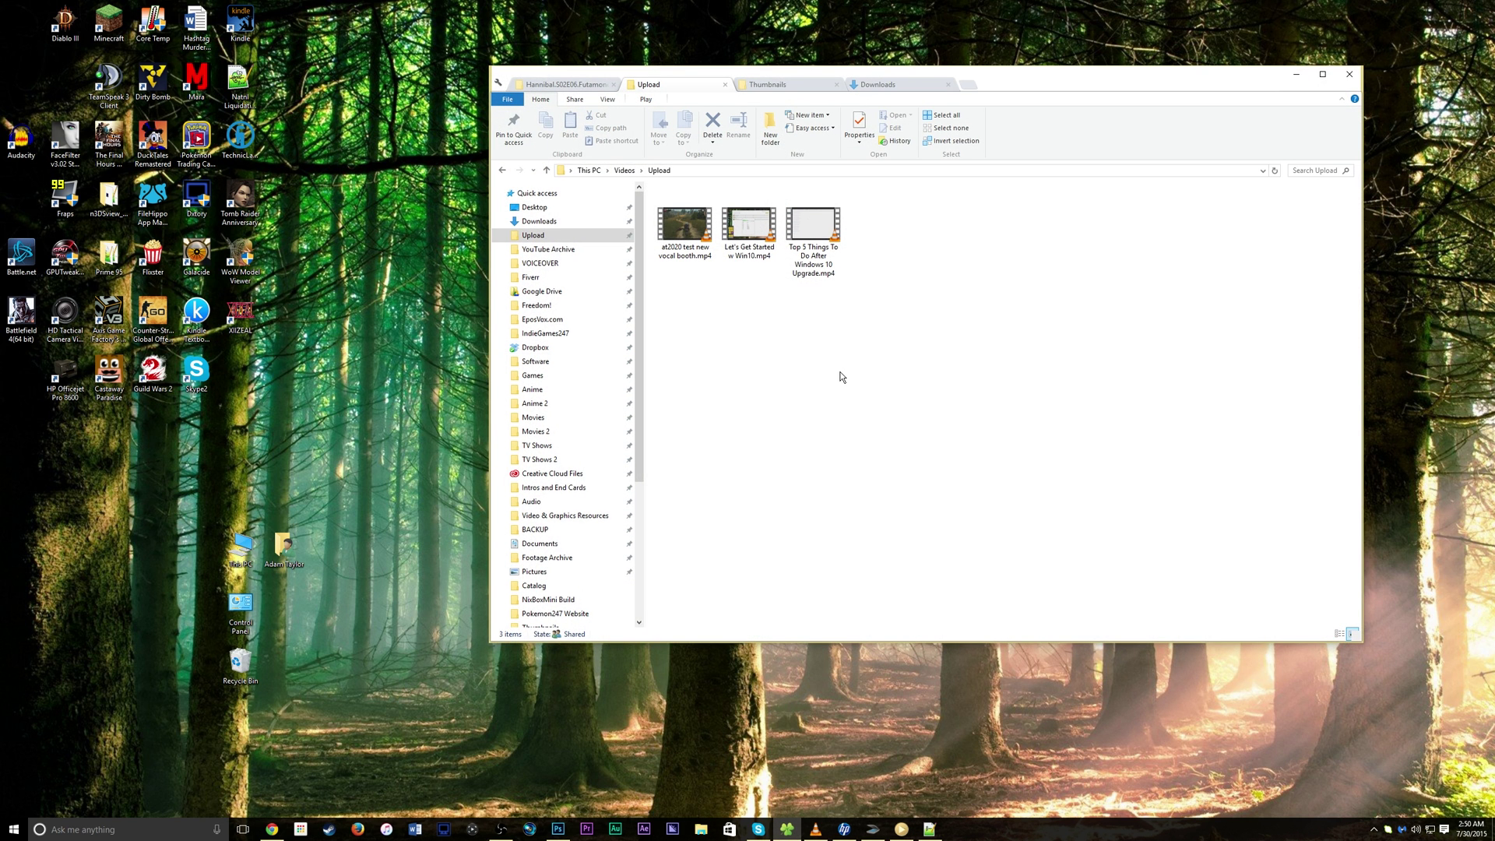
pyautogui.press('Print')
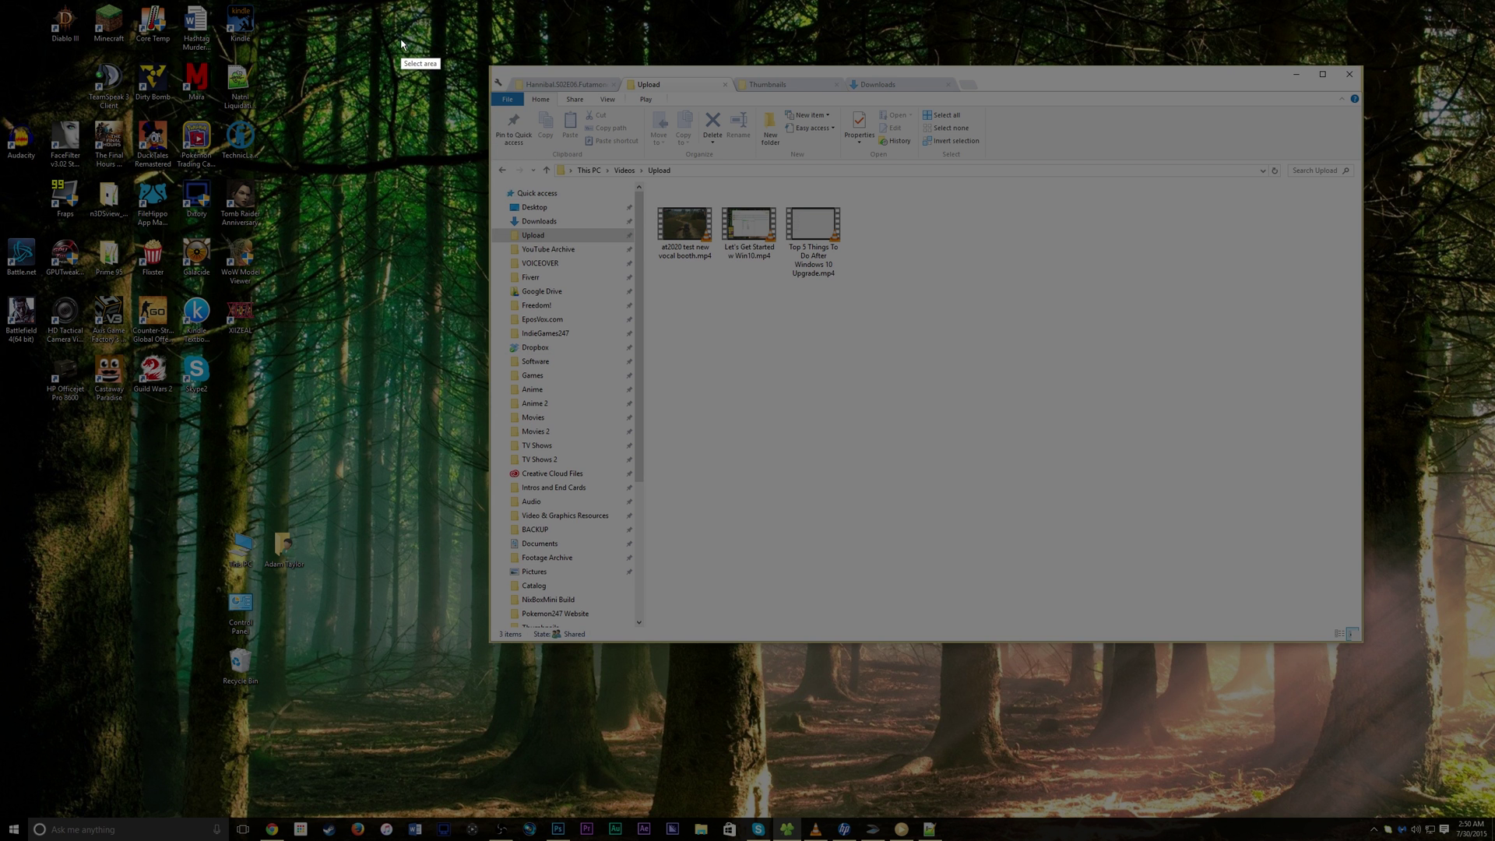
pyautogui.moveTo(401, 39)
pyautogui.mouseDown()
pyautogui.moveTo(997, 407)
pyautogui.moveTo(619, 176)
pyautogui.moveTo(995, 339)
pyautogui.moveTo(655, 226)
pyautogui.moveTo(1060, 379)
pyautogui.moveTo(1000, 339)
pyautogui.moveTo(1111, 383)
pyautogui.mouseUp()
pyautogui.moveTo(930, 307)
pyautogui.mouseDown()
pyautogui.moveTo(815, 290)
pyautogui.moveTo(595, 343)
pyautogui.moveTo(467, 296)
pyautogui.moveTo(483, 274)
pyautogui.mouseUp()
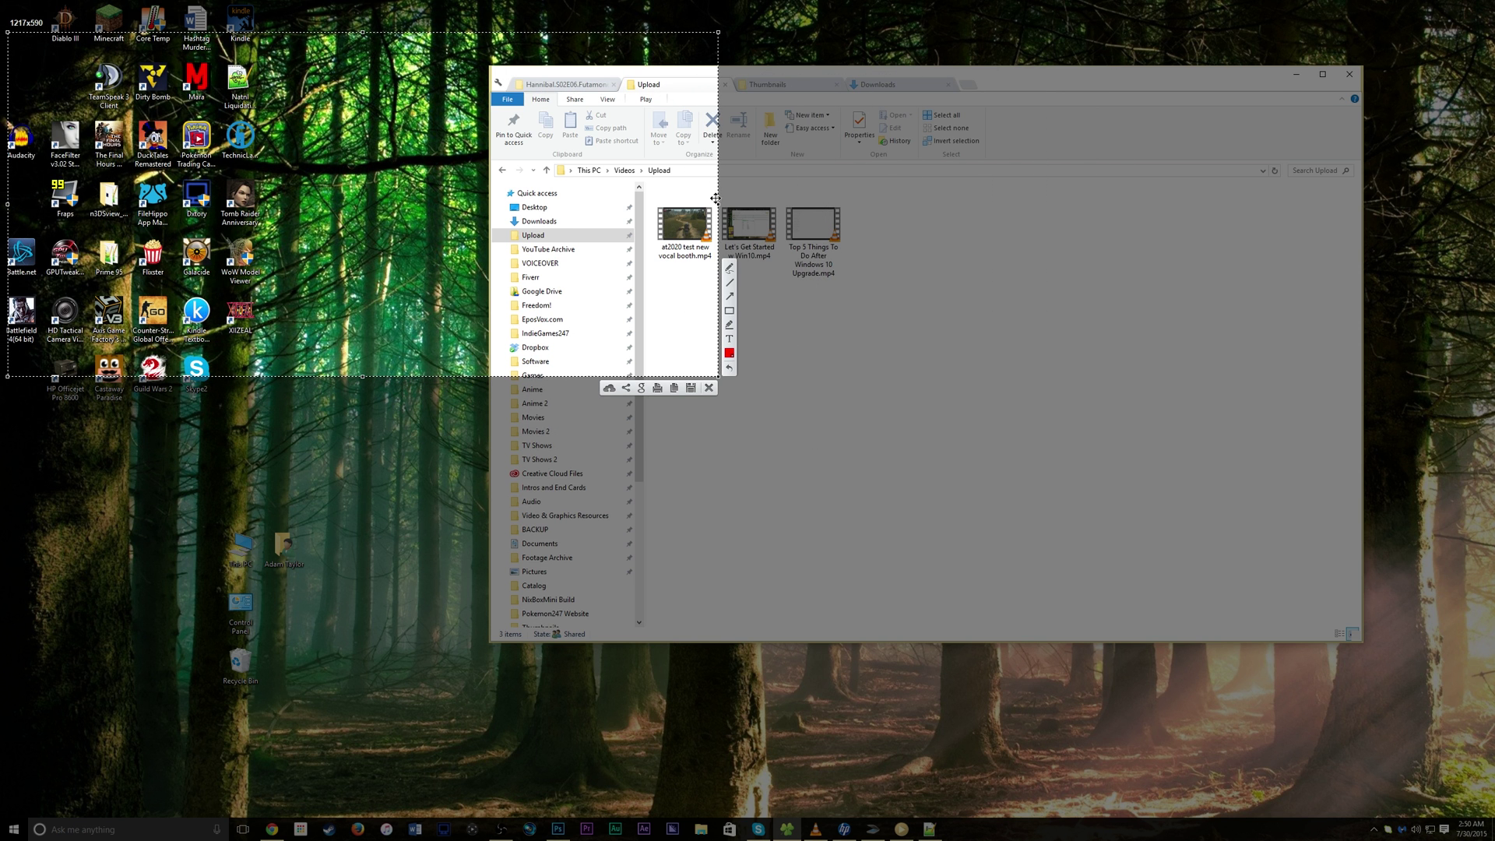
pyautogui.moveTo(717, 209); pyautogui.dragTo(568, 209)
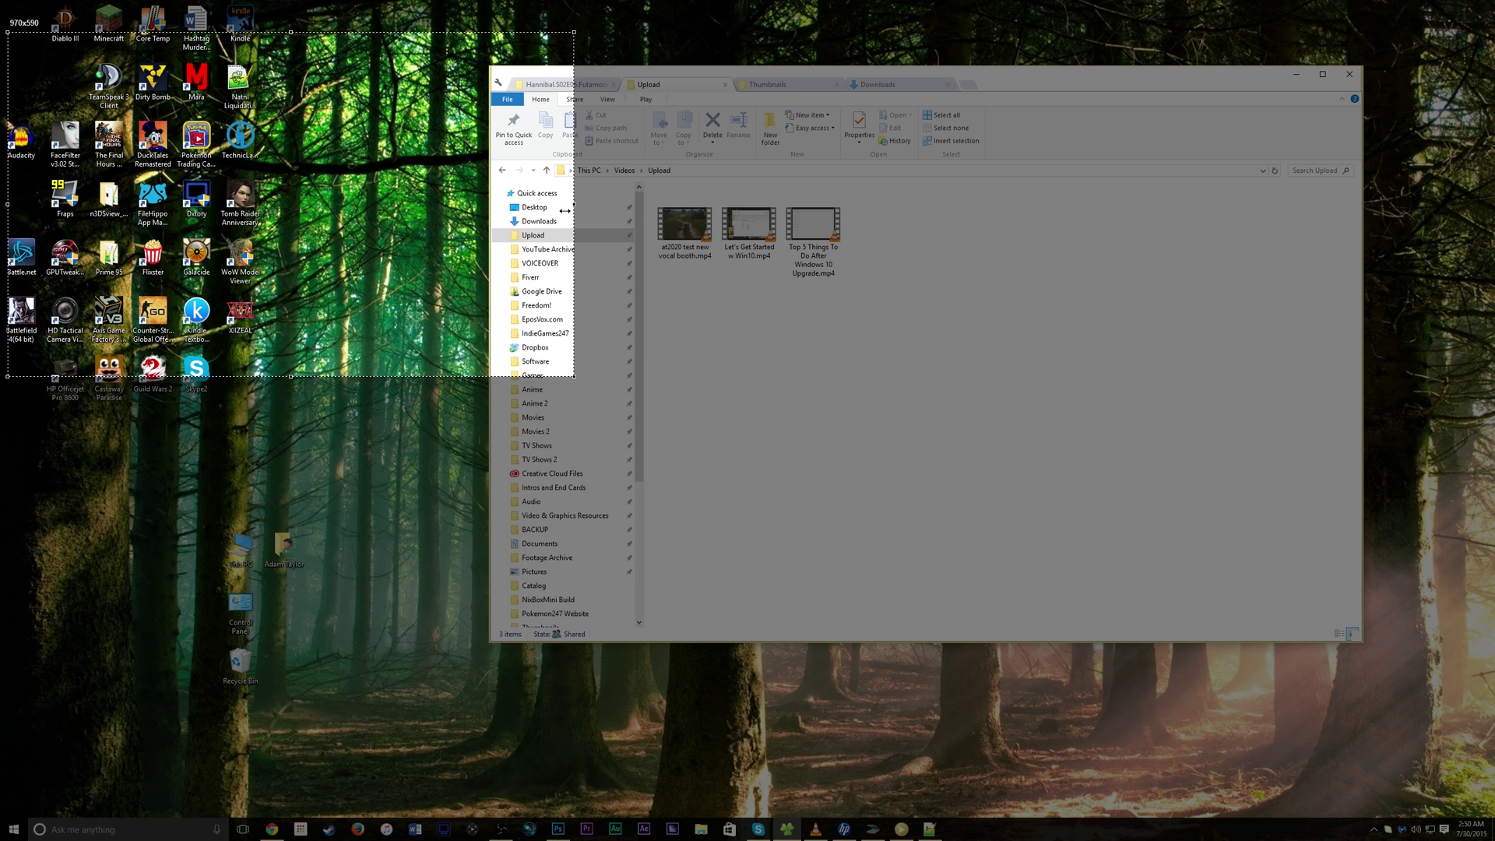
pyautogui.moveTo(360, 164)
pyautogui.mouseDown()
pyautogui.moveTo(459, 233)
pyautogui.moveTo(529, 357)
pyautogui.moveTo(615, 357)
pyautogui.moveTo(645, 301)
pyautogui.mouseUp()
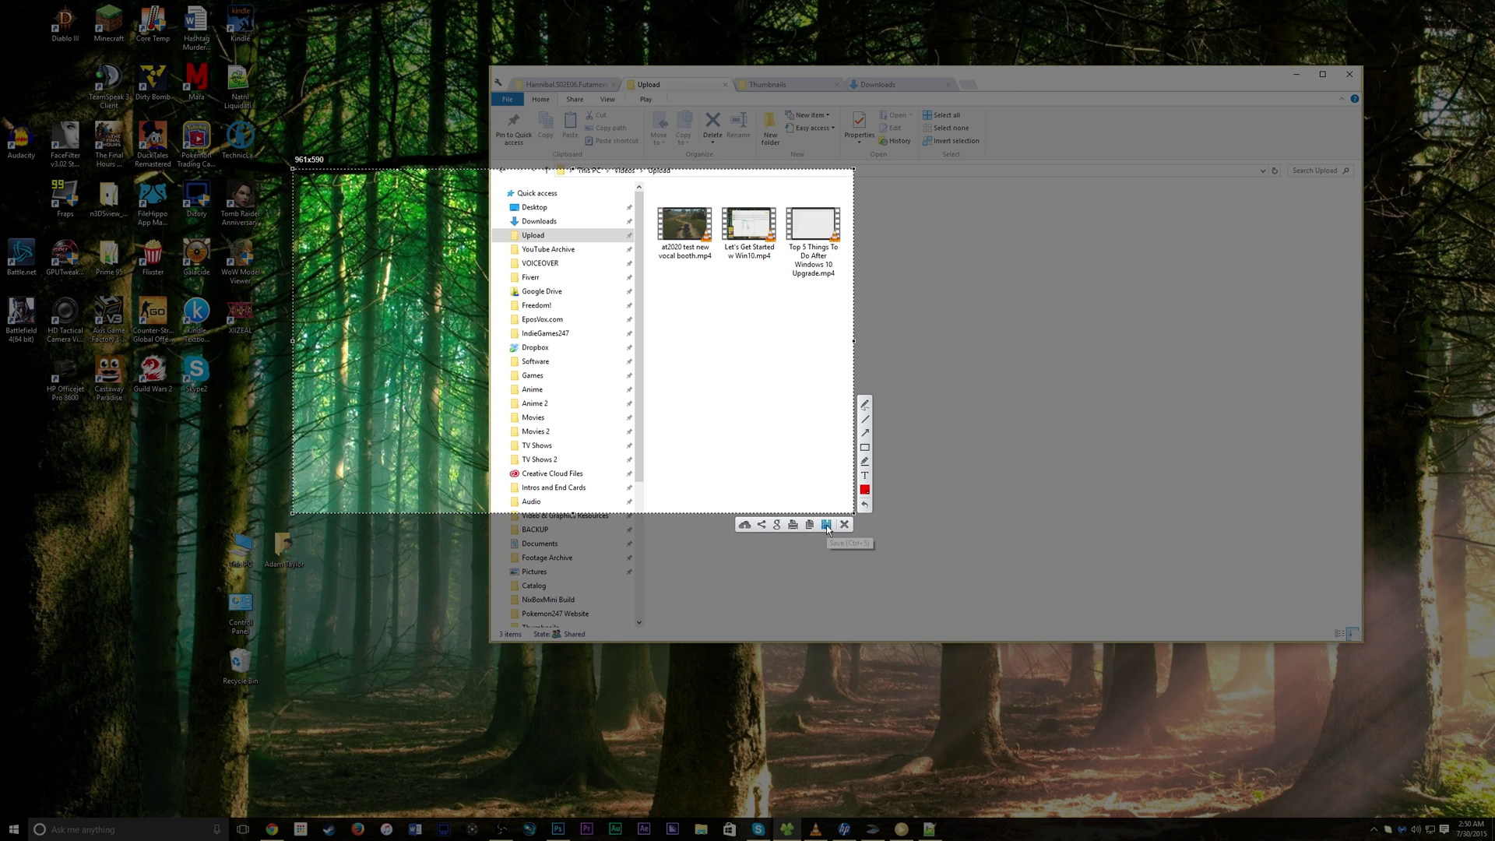
pyautogui.click(866, 404)
pyautogui.moveTo(634, 317)
pyautogui.mouseDown()
pyautogui.moveTo(685, 399)
pyautogui.moveTo(608, 366)
pyautogui.moveTo(520, 278)
pyautogui.mouseUp()
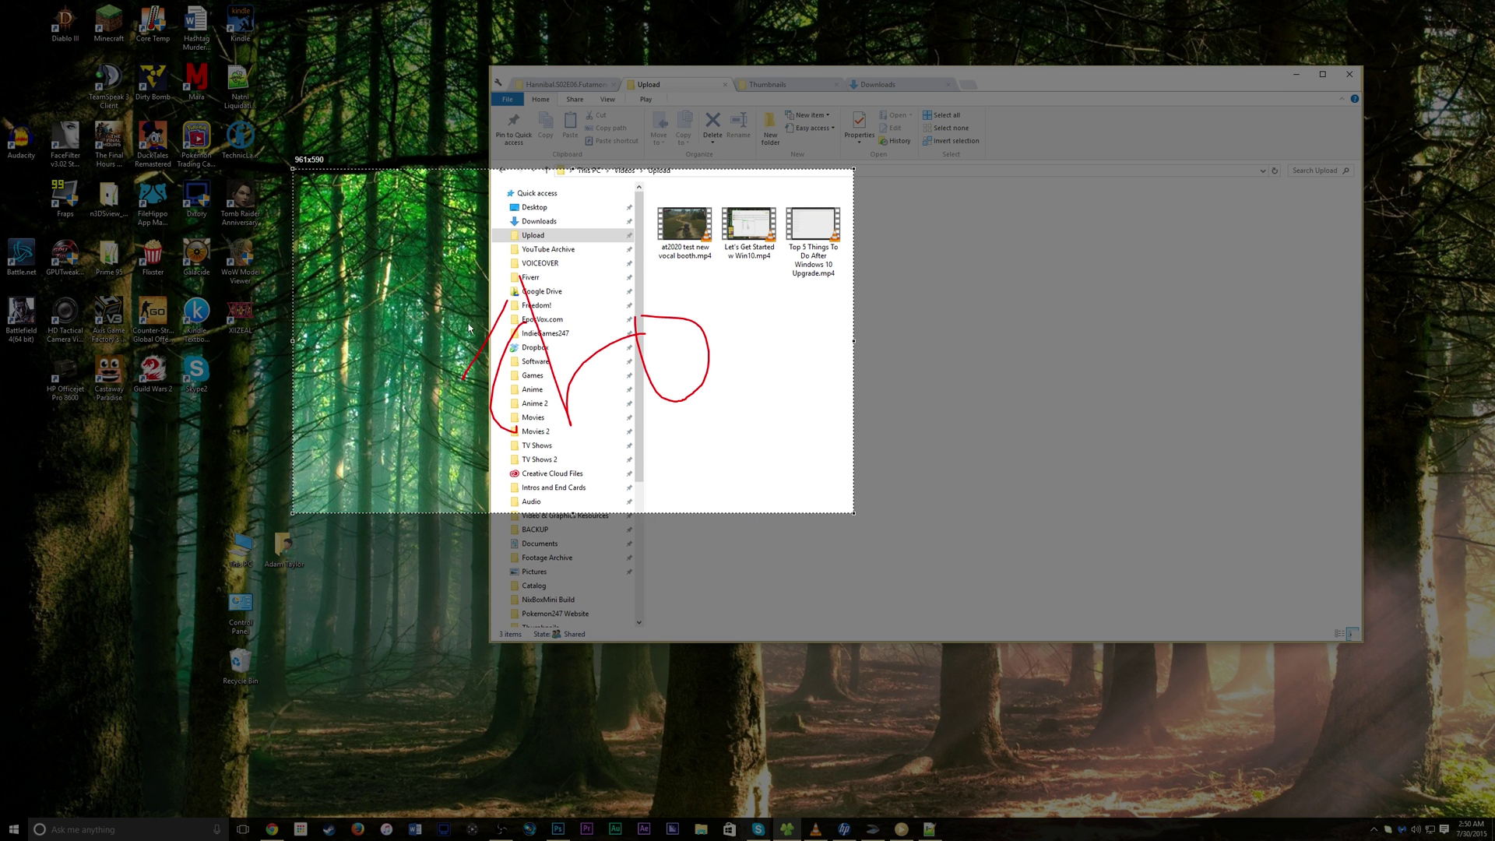
pyautogui.moveTo(451, 226); pyautogui.dragTo(510, 300)
pyautogui.moveTo(398, 277); pyautogui.dragTo(545, 331)
pyautogui.moveTo(514, 300); pyautogui.dragTo(515, 433)
pyautogui.moveTo(747, 277); pyautogui.dragTo(754, 420)
pyautogui.moveTo(795, 292); pyautogui.dragTo(701, 444)
pyautogui.click(740, 288)
pyautogui.moveTo(740, 288); pyautogui.dragTo(639, 401)
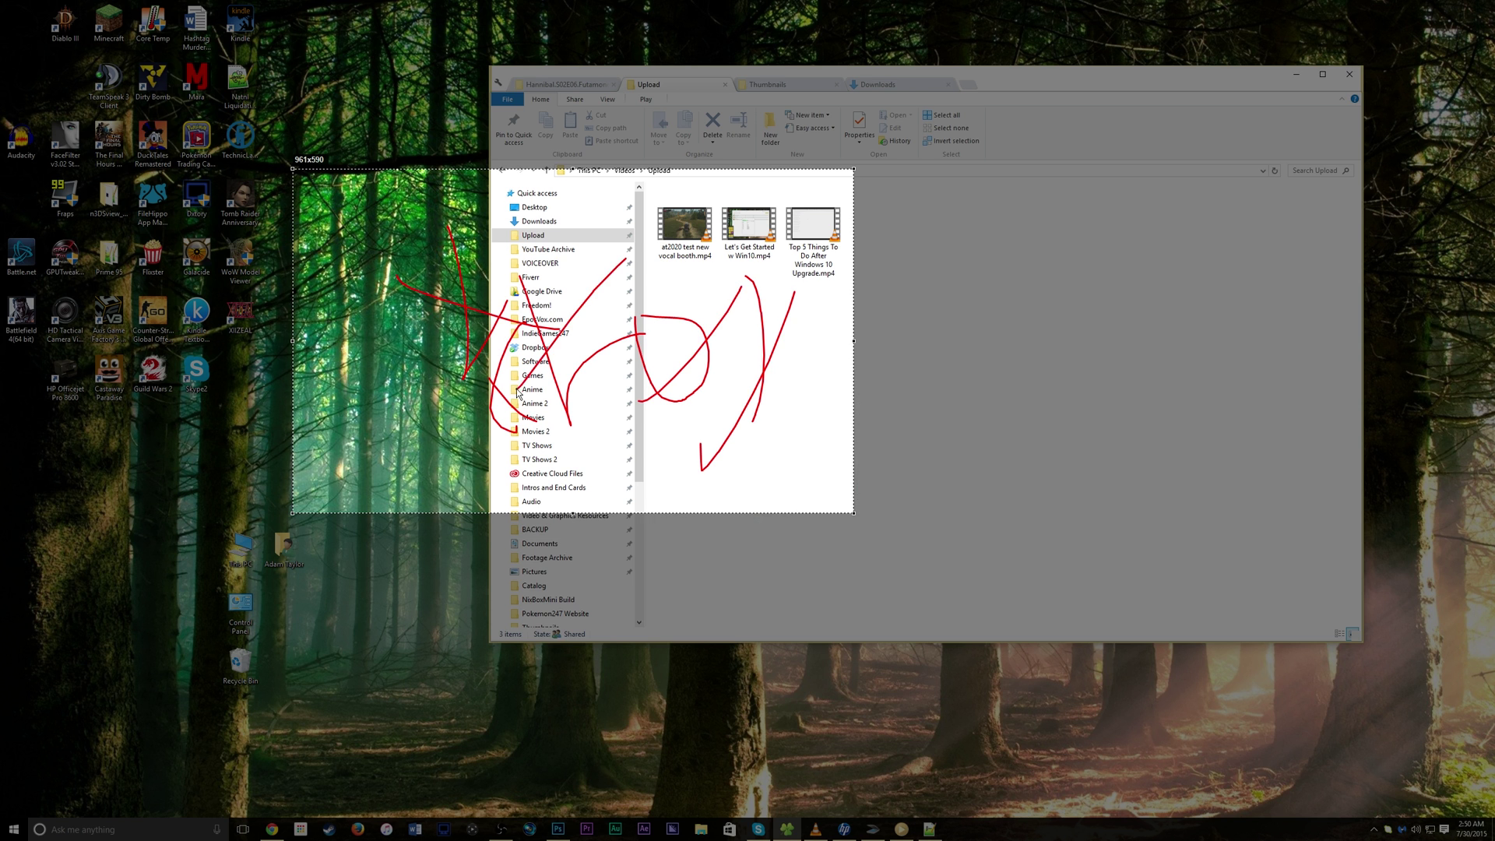
pyautogui.moveTo(518, 397); pyautogui.dragTo(626, 261)
pyautogui.moveTo(545, 274)
pyautogui.mouseDown()
pyautogui.moveTo(814, 194)
pyautogui.moveTo(362, 212)
pyautogui.moveTo(335, 405)
pyautogui.moveTo(424, 493)
pyautogui.moveTo(775, 478)
pyautogui.moveTo(856, 406)
pyautogui.moveTo(915, 240)
pyautogui.moveTo(615, 92)
pyautogui.moveTo(89, 323)
pyautogui.moveTo(571, 638)
pyautogui.moveTo(1011, 380)
pyautogui.mouseUp()
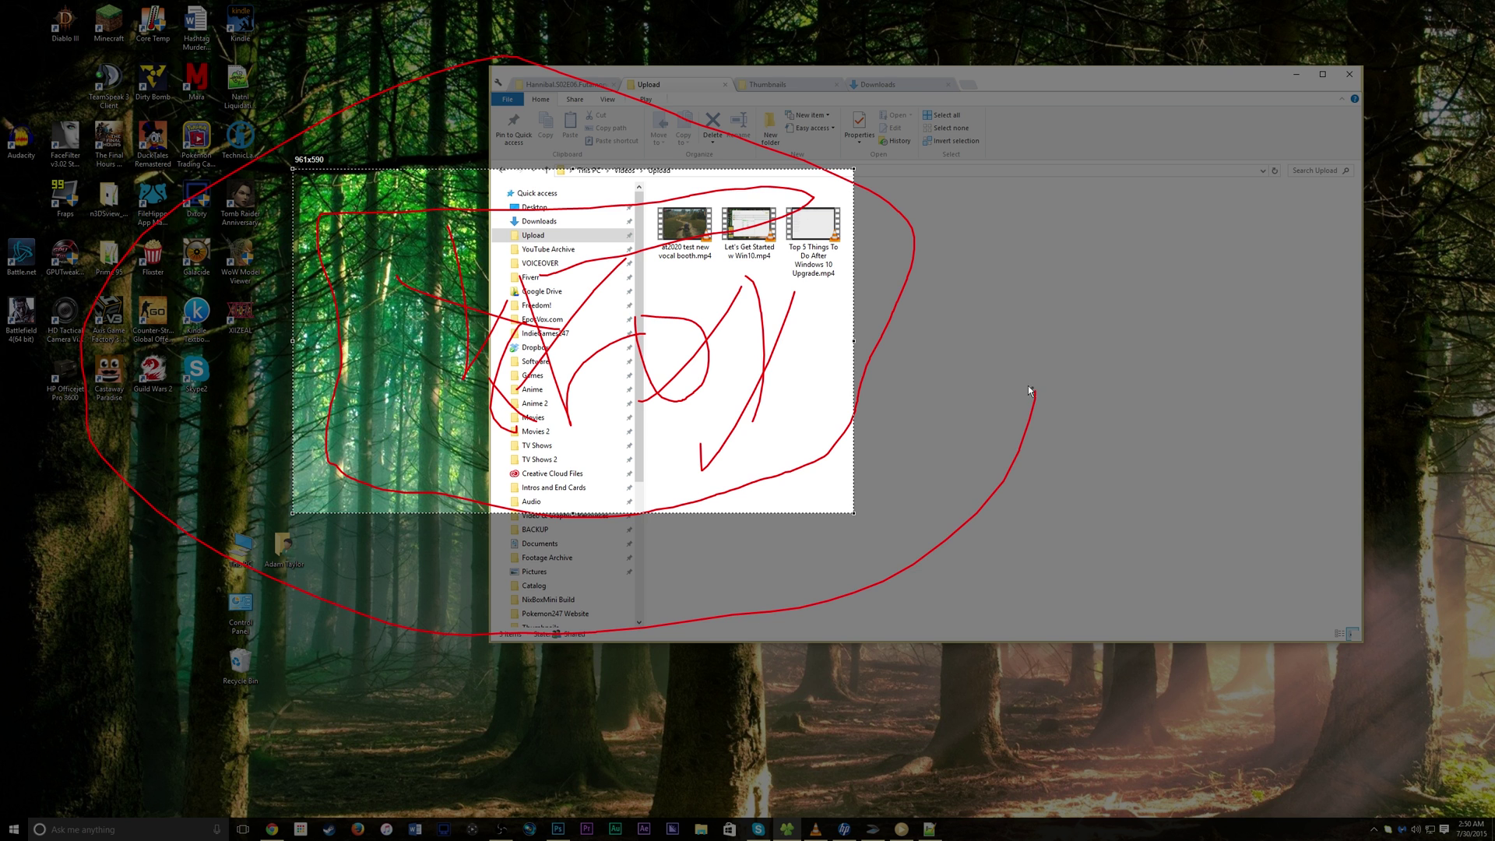
pyautogui.moveTo(1266, 508)
pyautogui.mouseDown()
pyautogui.moveTo(1309, 467)
pyautogui.moveTo(1385, 448)
pyautogui.moveTo(1459, 376)
pyautogui.mouseUp()
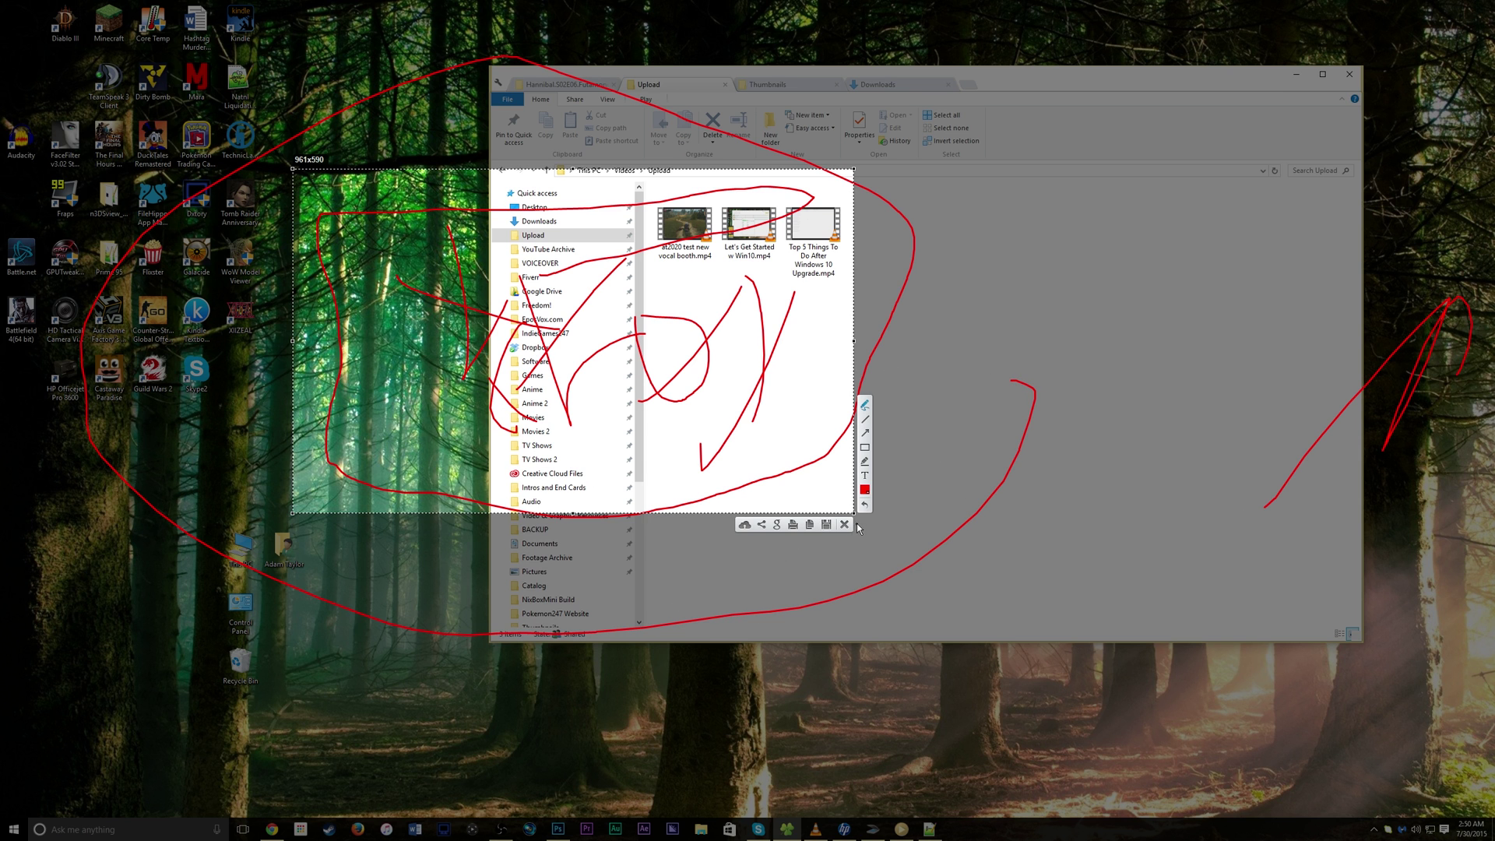
pyautogui.click(613, 508)
pyautogui.click(845, 525)
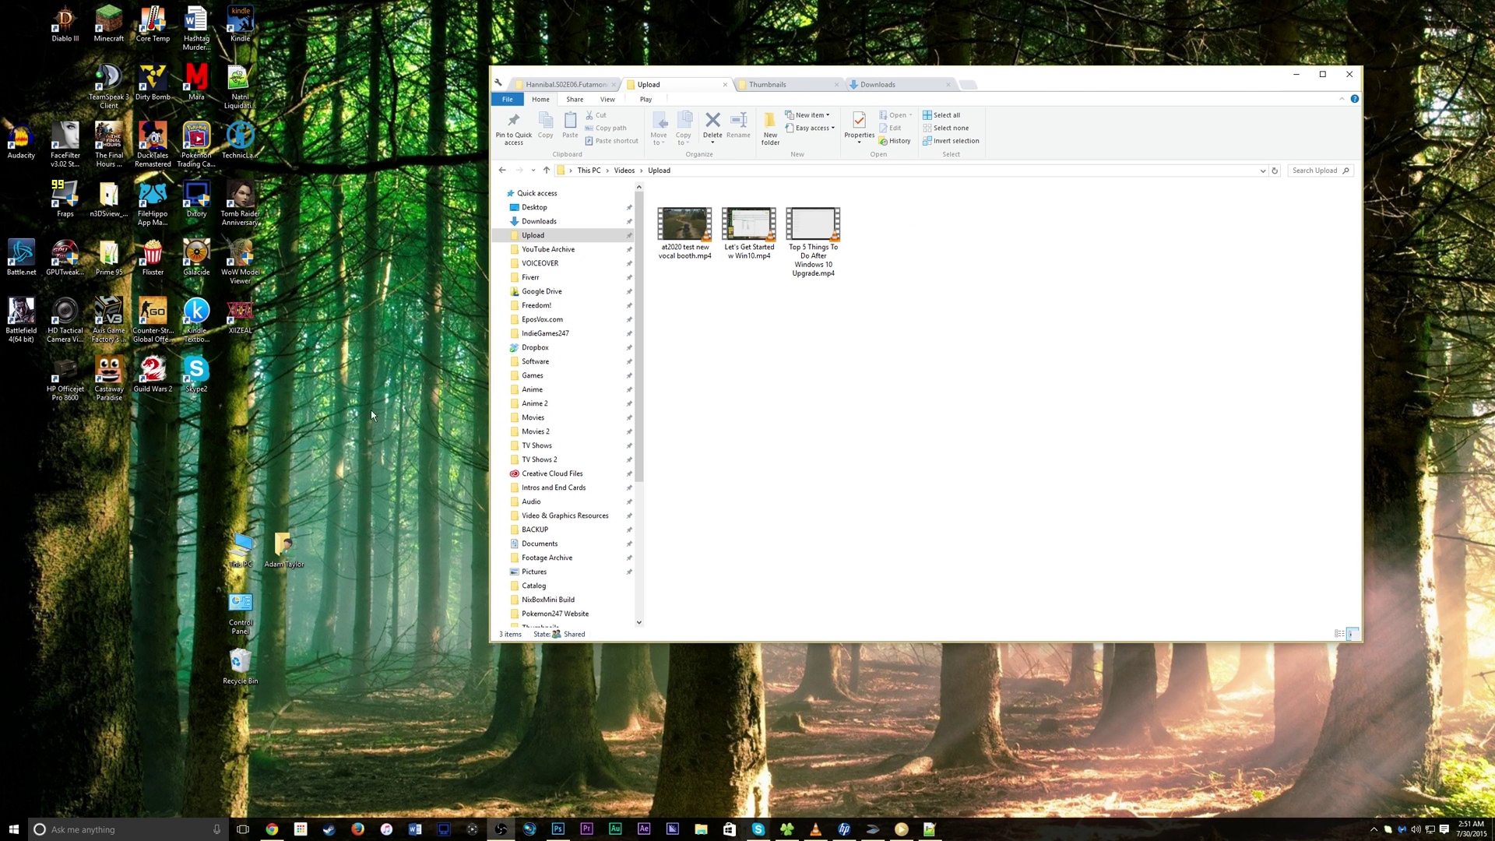
pyautogui.moveTo(992, 255); pyautogui.dragTo(788, 548)
pyautogui.click(835, 498)
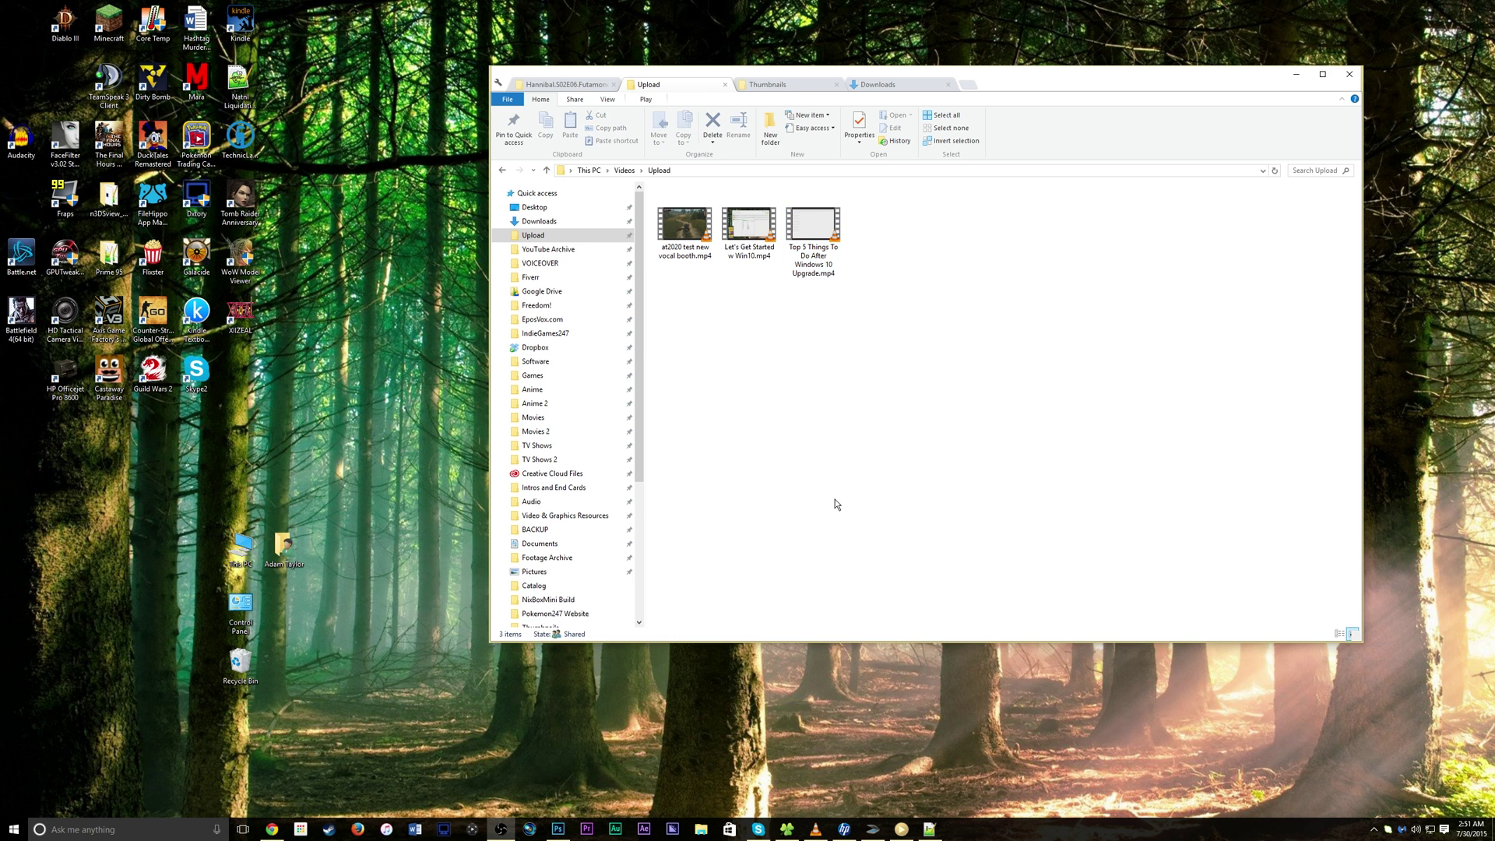